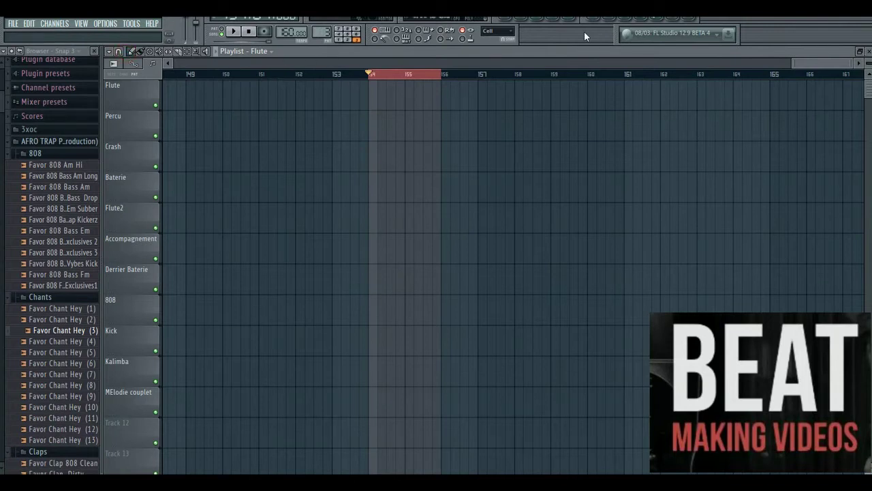
Place two consecutive Percu pattern clips on the Percu track at bars 154 and 155
{"action": "left_click", "coordinate": [271, 52]}
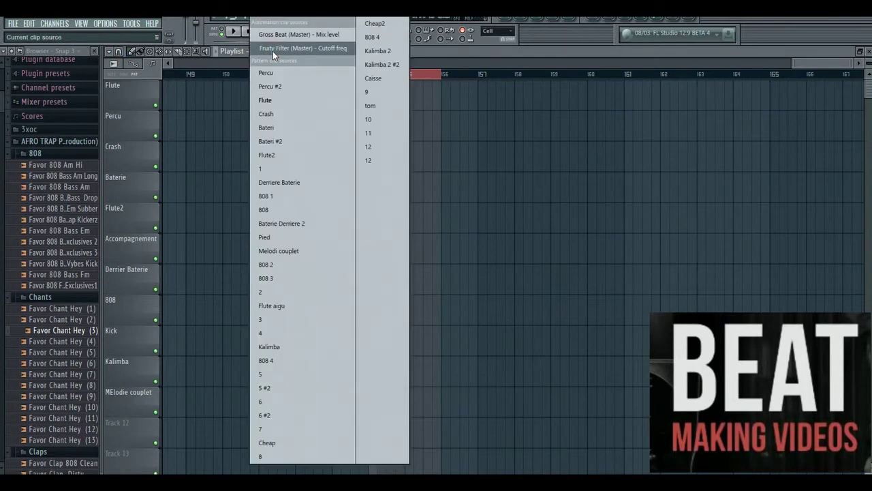
{"action": "left_click", "coordinate": [266, 73]}
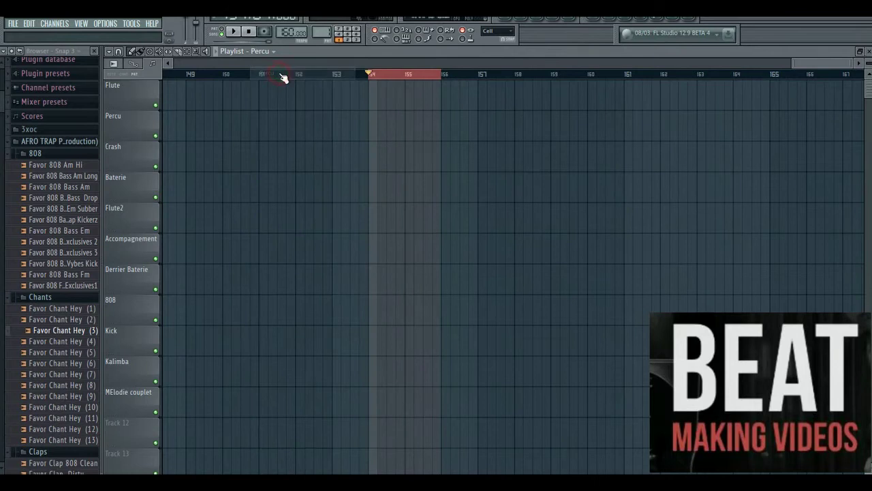
{"action": "left_click", "coordinate": [375, 123]}
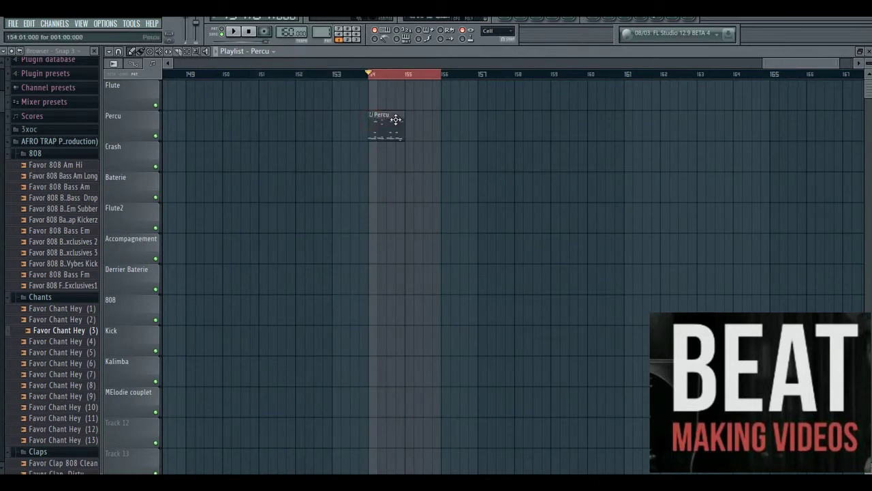
{"action": "left_click", "coordinate": [407, 121]}
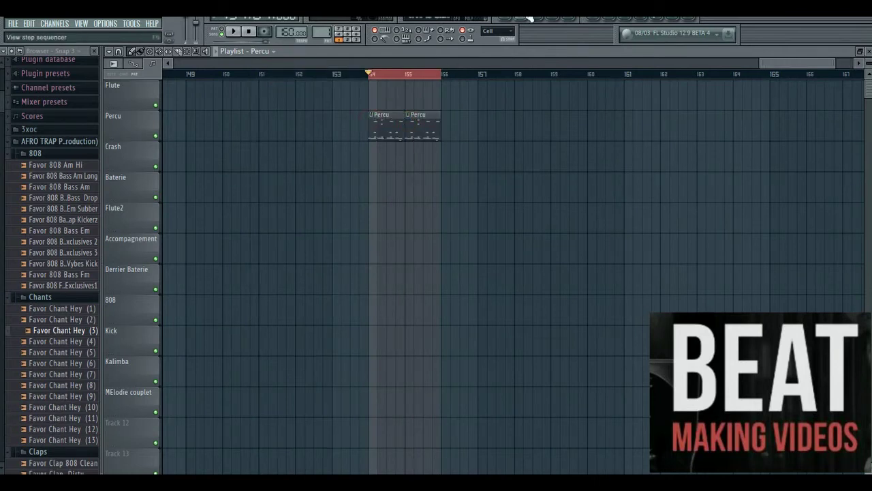
Mute the Purity #3 and Purity #4 channels and audition the Percussion Kit preset in the Purity channel's instrument
{"action": "key", "text": "F6"}
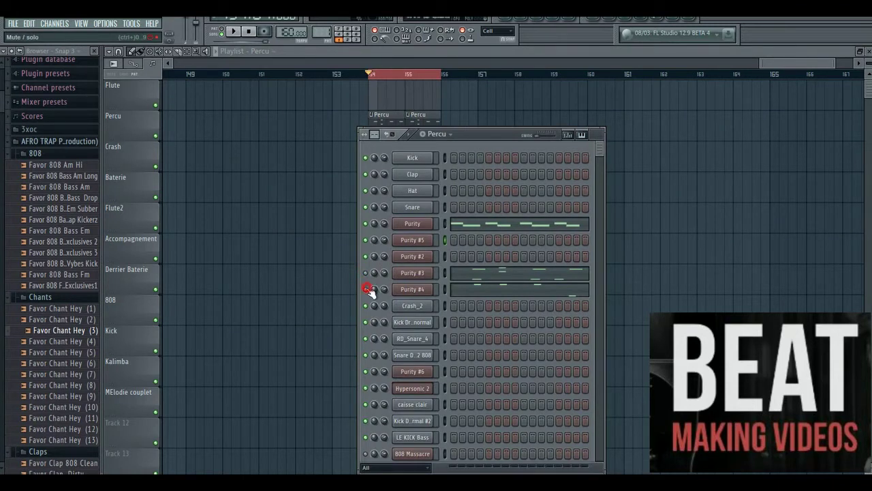
{"action": "left_click", "coordinate": [435, 225]}
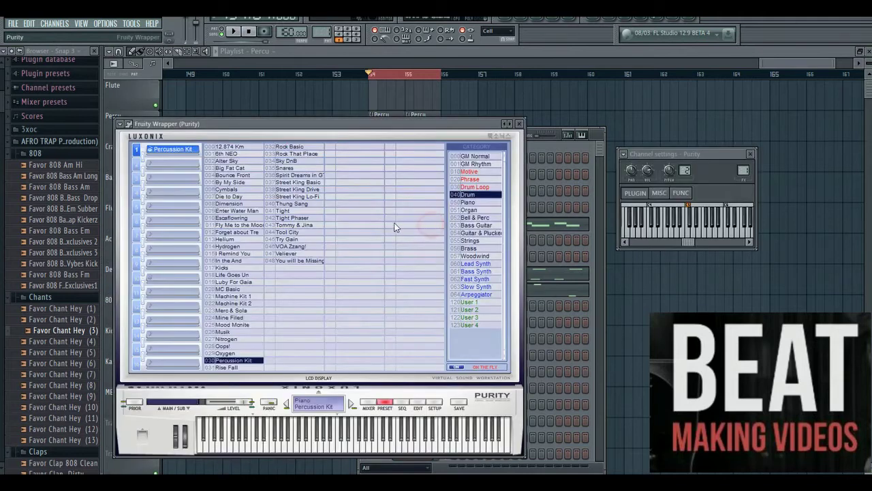
{"action": "left_click_drag", "start_coordinate": [447, 124], "coordinate": [515, 90]}
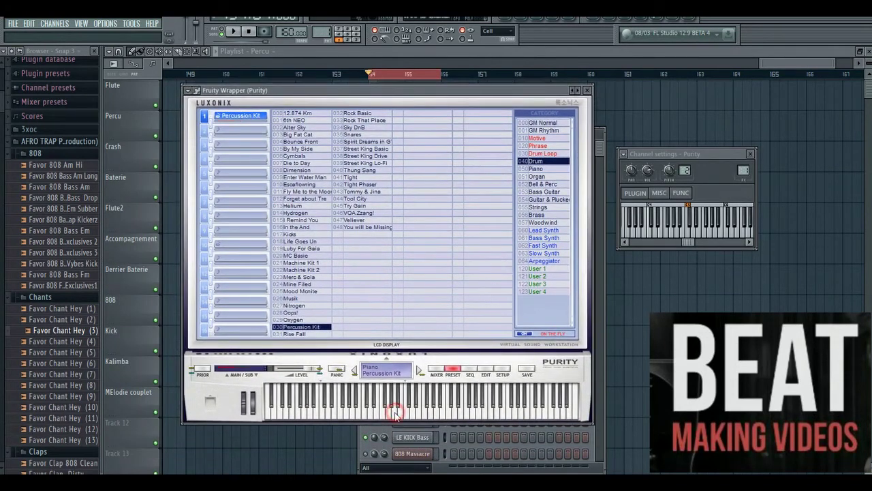
{"action": "left_click", "coordinate": [348, 409]}
{"action": "left_click", "coordinate": [316, 409]}
{"action": "left_click", "coordinate": [589, 91]}
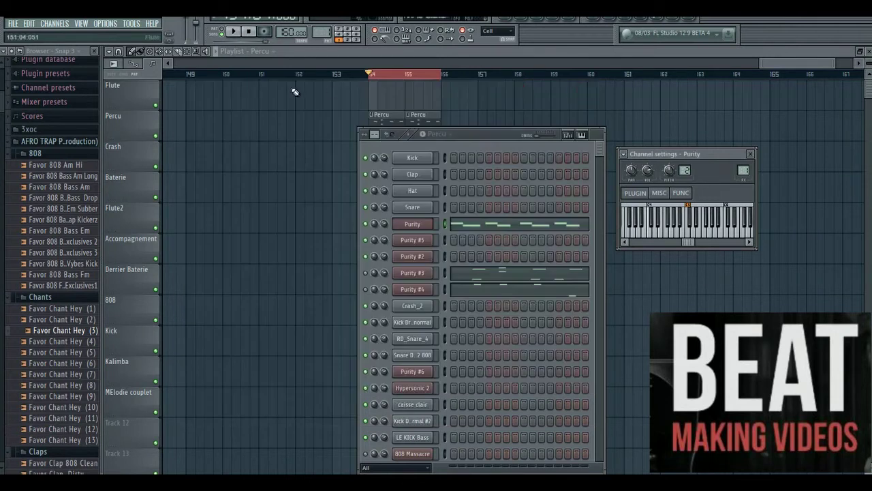
Play the placed Percu clips and inspect the Purity channel's notes up close in the piano roll
{"action": "left_click", "coordinate": [233, 31]}
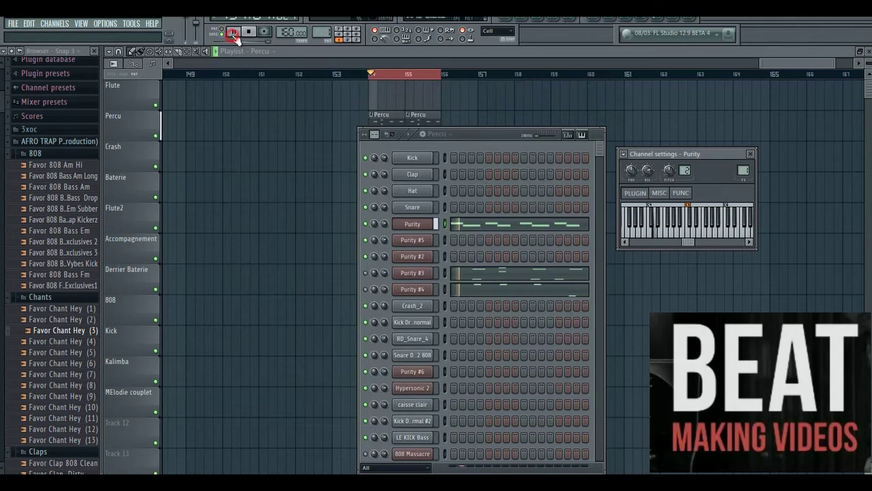
{"action": "left_click", "coordinate": [485, 225]}
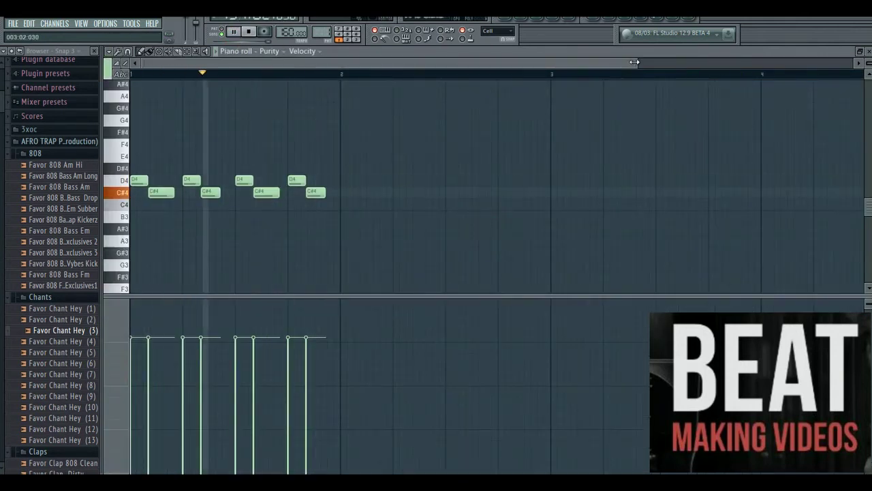
{"action": "left_click_drag", "start_coordinate": [634, 62], "coordinate": [322, 70]}
{"action": "key", "text": "space"}
Audition the D4 and C#4 keys used by the Purity channel and play back its percussion notes
{"action": "left_click", "coordinate": [123, 179]}
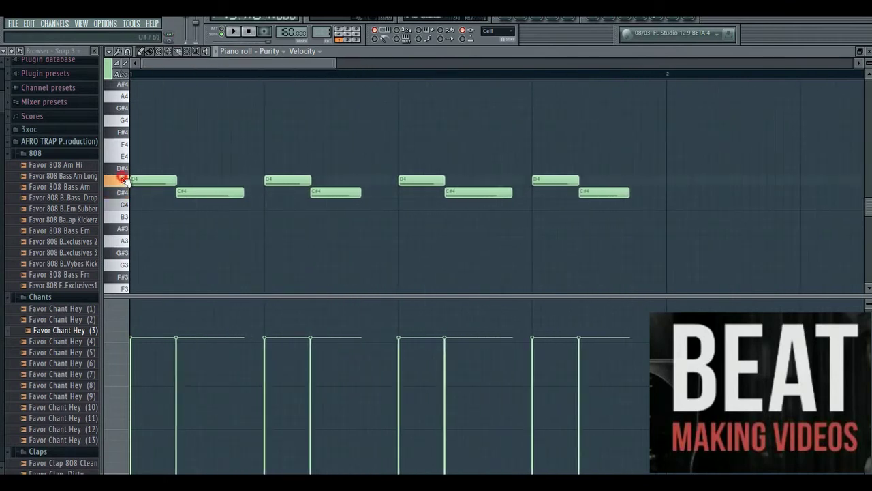
{"action": "left_click", "coordinate": [122, 191]}
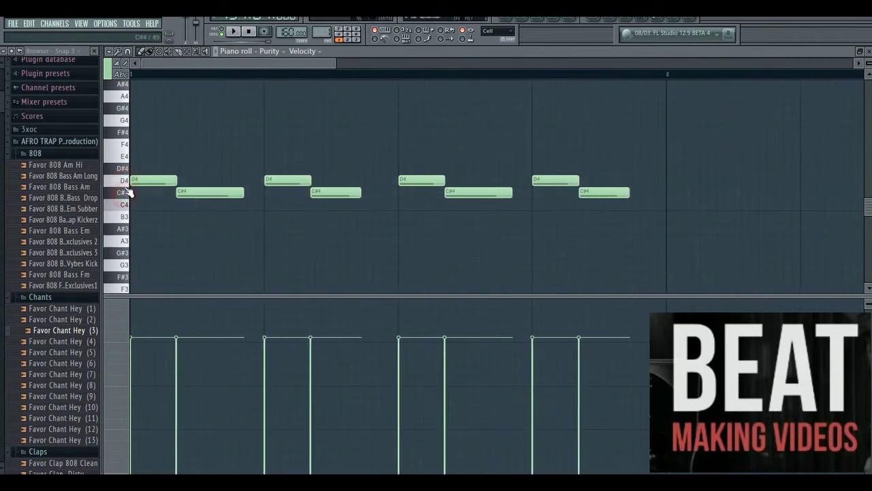
{"action": "left_click", "coordinate": [120, 180]}
{"action": "left_click", "coordinate": [127, 204]}
{"action": "key", "text": "space"}
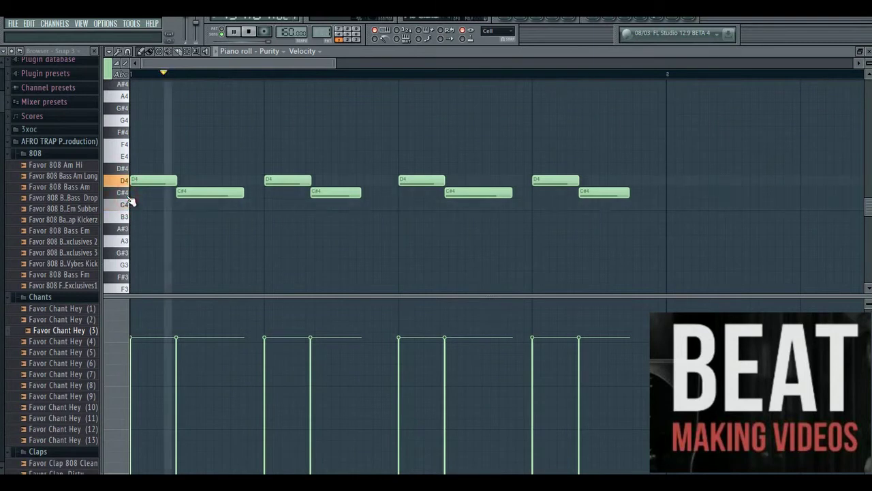
{"action": "key", "text": "space"}
Check the preset loaded in the Purity #3 instrument and unmute that channel
{"action": "left_click", "coordinate": [526, 23]}
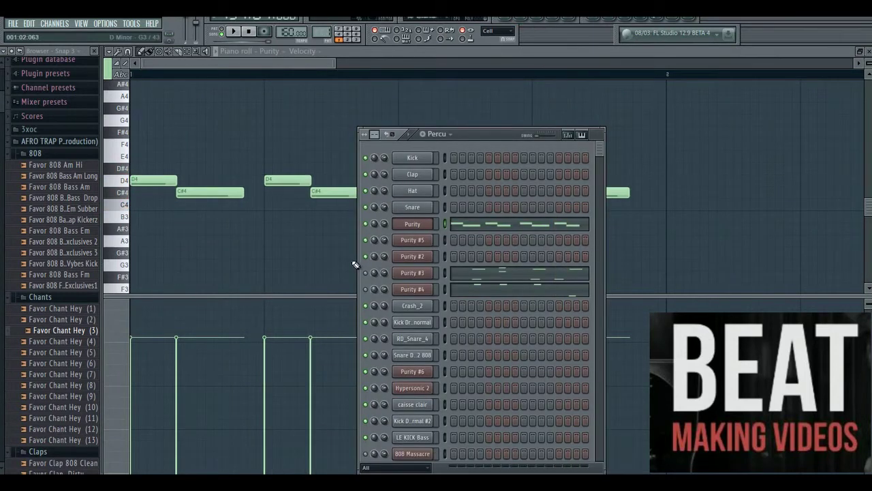
{"action": "left_click", "coordinate": [412, 273]}
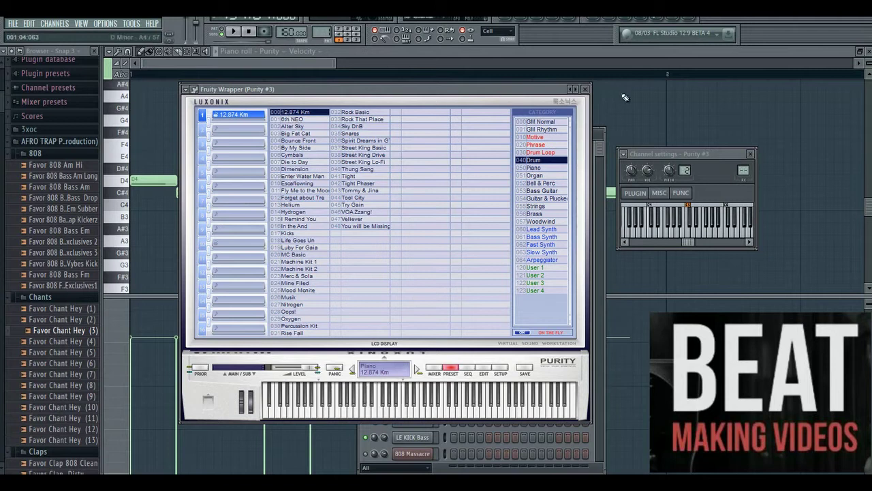
{"action": "left_click", "coordinate": [585, 89]}
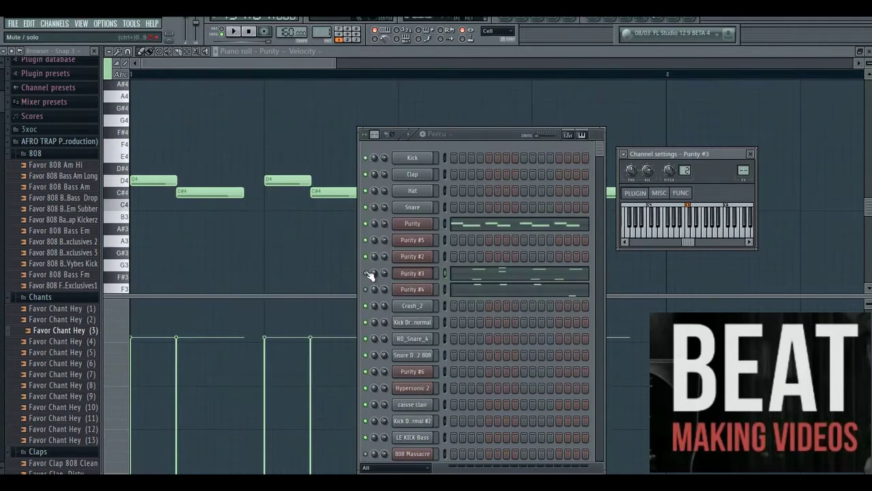
Open the Purity #3 notes in the piano roll, audition the A#6 and C#5 keys, and play the pattern back
{"action": "left_click", "coordinate": [515, 273]}
{"action": "left_click", "coordinate": [122, 126]}
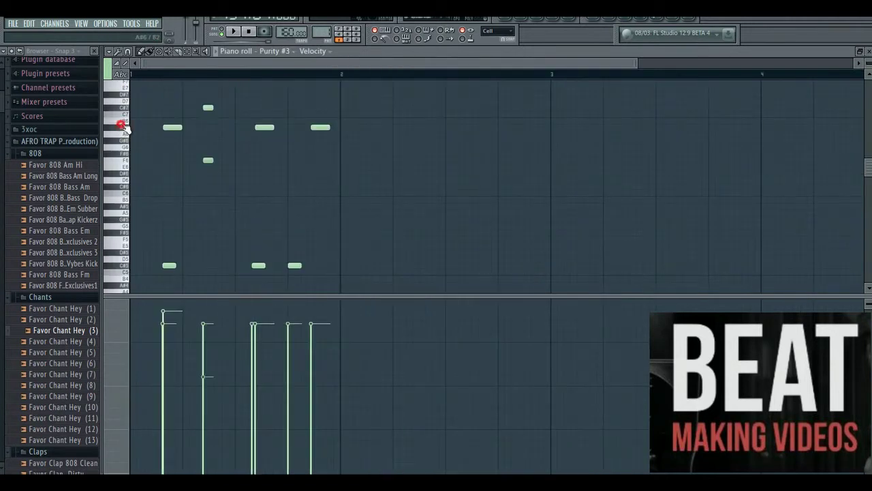
{"action": "left_click_drag", "start_coordinate": [124, 127], "coordinate": [125, 113]}
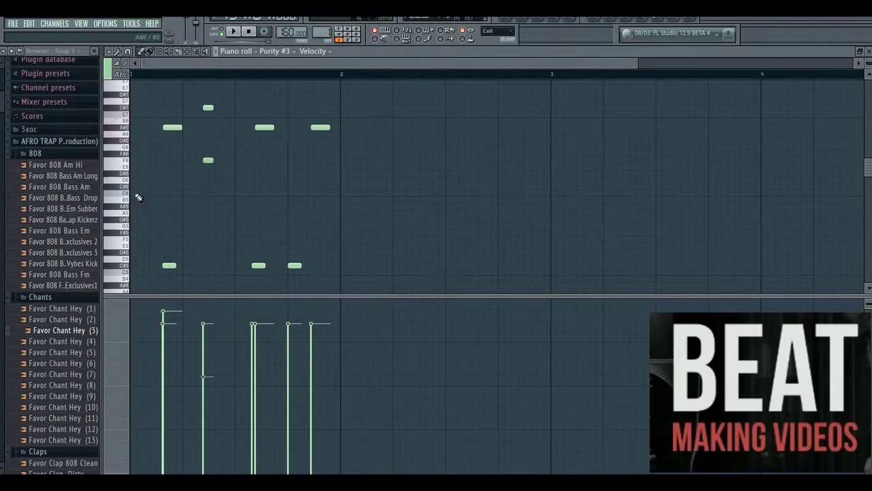
{"action": "left_click", "coordinate": [124, 267]}
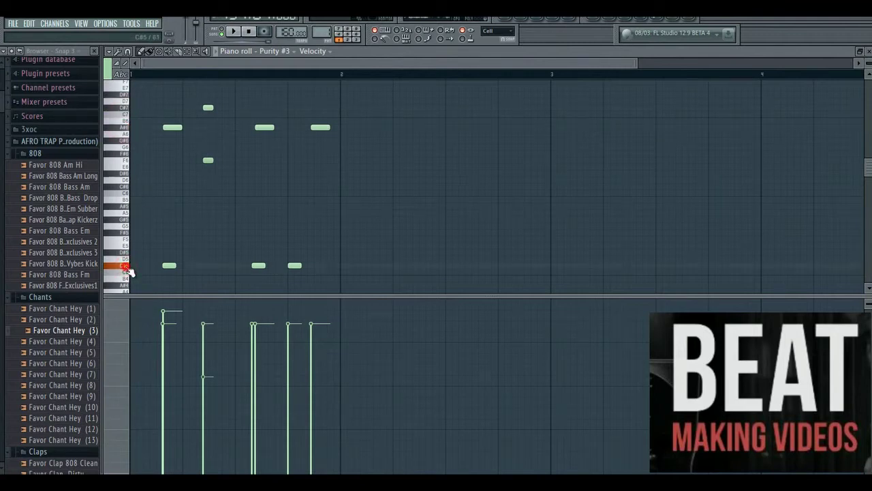
{"action": "left_click", "coordinate": [234, 33]}
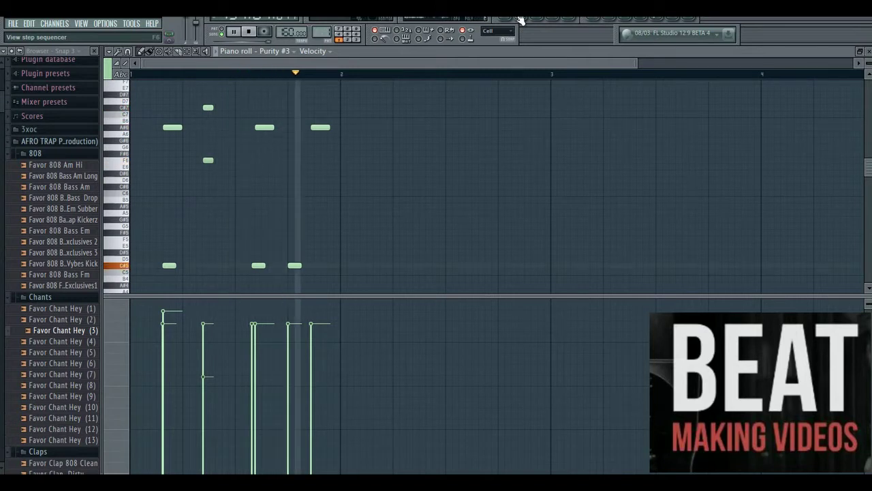
{"action": "left_click", "coordinate": [518, 21]}
{"action": "key", "text": "space"}
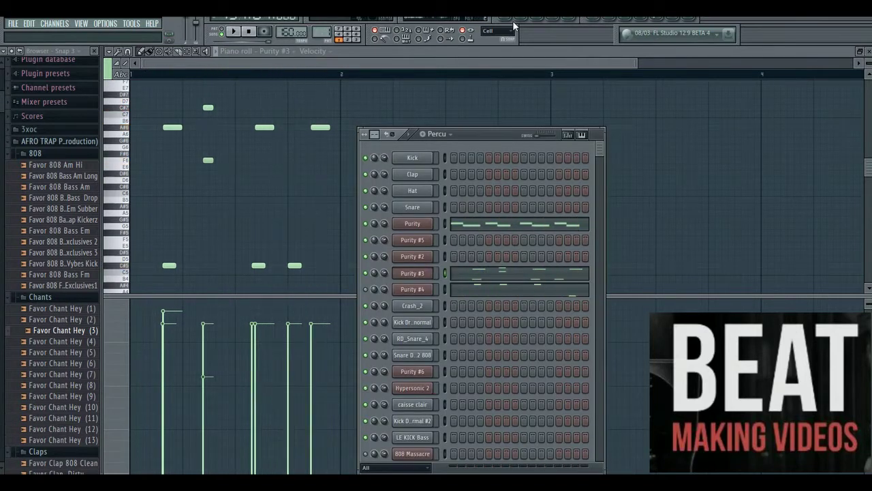
Check the preset loaded in the Purity #4 instrument and unmute that channel
{"action": "left_click", "coordinate": [406, 289]}
{"action": "left_click_drag", "start_coordinate": [442, 122], "coordinate": [458, 97]}
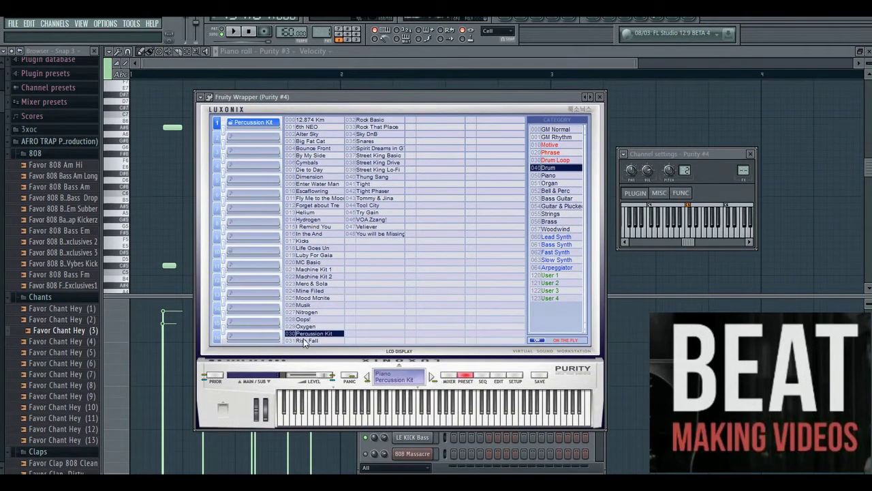
{"action": "left_click", "coordinate": [601, 97]}
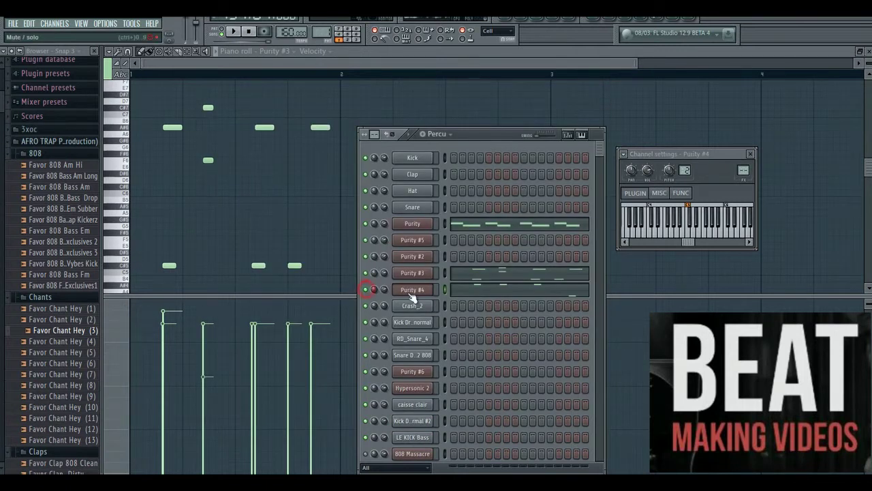
Audition the E4 and A#3 keys of Purity #4 in the piano roll, play its notes, and return to the playlist
{"action": "left_click", "coordinate": [508, 292]}
{"action": "left_click", "coordinate": [123, 150]}
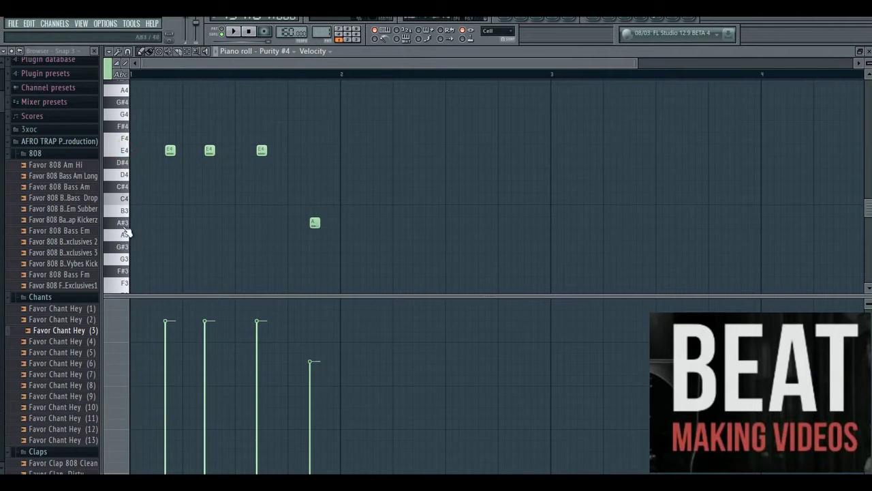
{"action": "left_click", "coordinate": [126, 234]}
{"action": "key", "text": "space"}
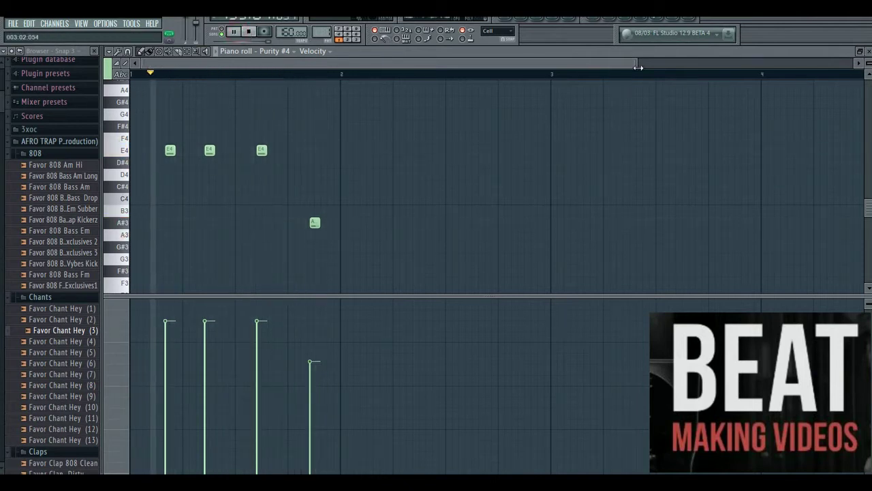
{"action": "left_click_drag", "start_coordinate": [638, 66], "coordinate": [521, 68]}
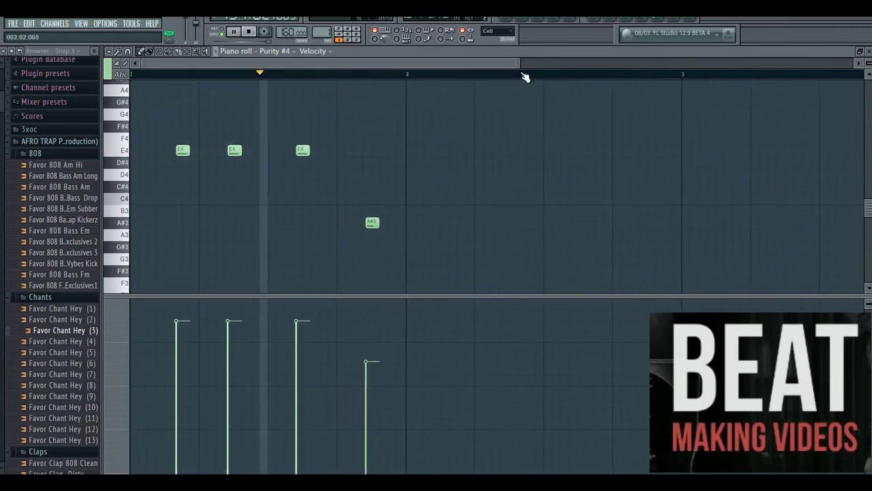
{"action": "key", "text": "space"}
{"action": "key", "text": "F6"}
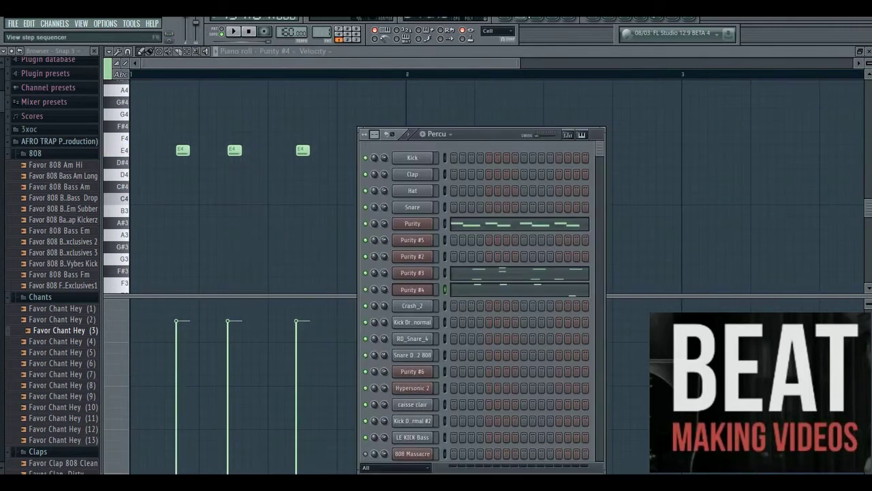
{"action": "left_click", "coordinate": [516, 19]}
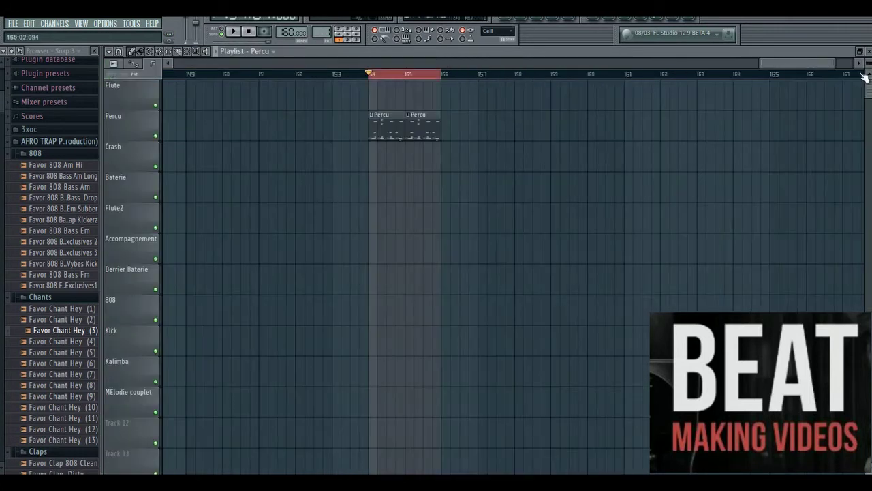
Switch to the Flute pattern and audition the Ocarina preset in the Purity #5 instrument
{"action": "left_click", "coordinate": [273, 56]}
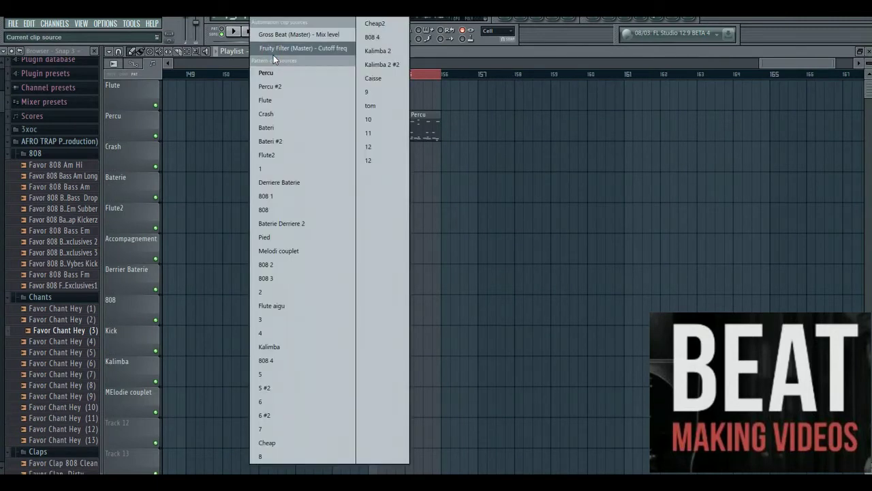
{"action": "left_click", "coordinate": [276, 100]}
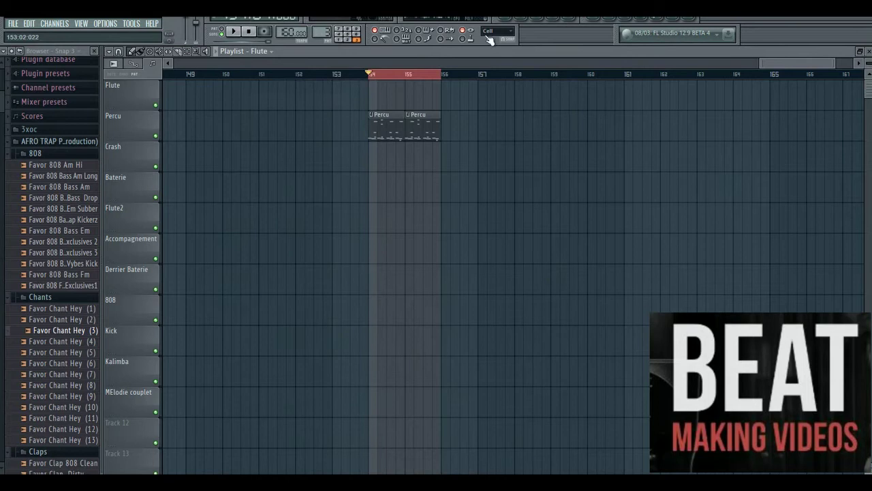
{"action": "left_click", "coordinate": [525, 19]}
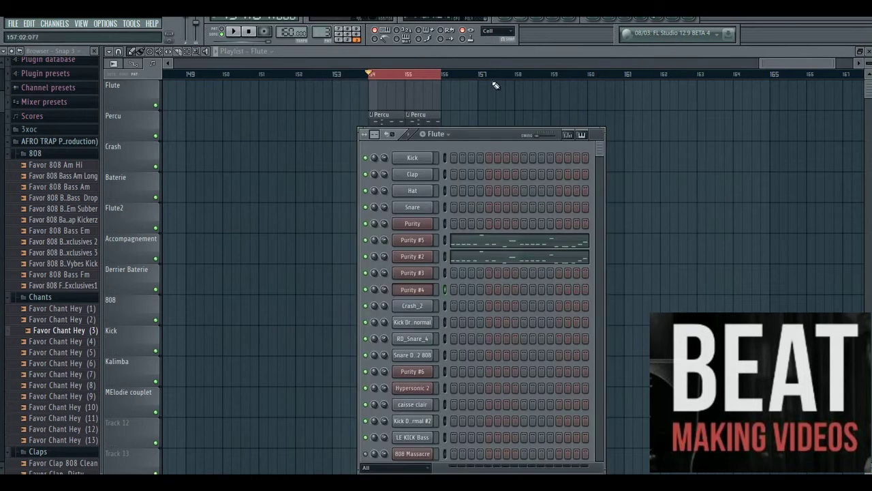
{"action": "left_click", "coordinate": [413, 240]}
{"action": "left_click_drag", "start_coordinate": [496, 148], "coordinate": [464, 91]}
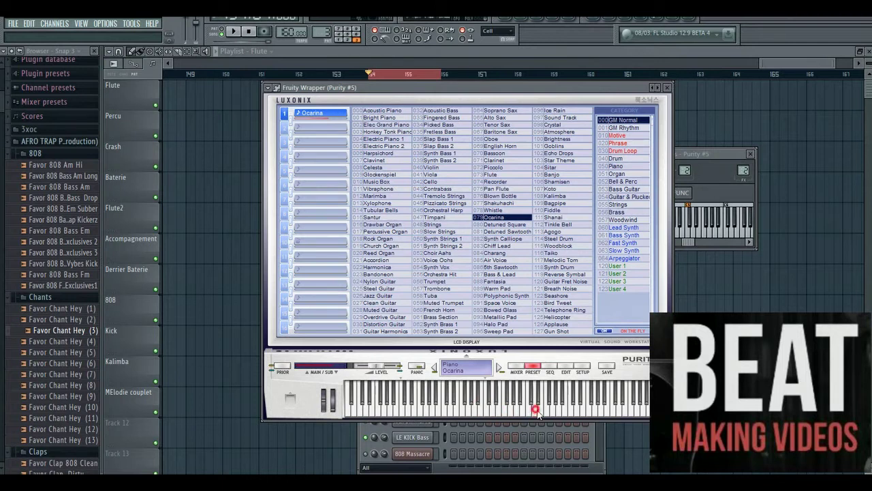
{"action": "left_click", "coordinate": [667, 88]}
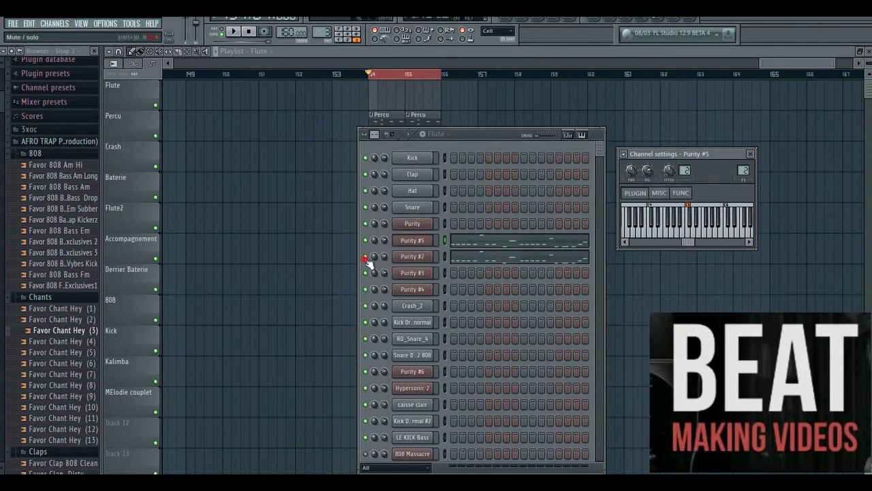
Open the Purity #5 notes in the piano roll, audition the G#5 key, and play the Flute melody back
{"action": "left_click", "coordinate": [478, 242]}
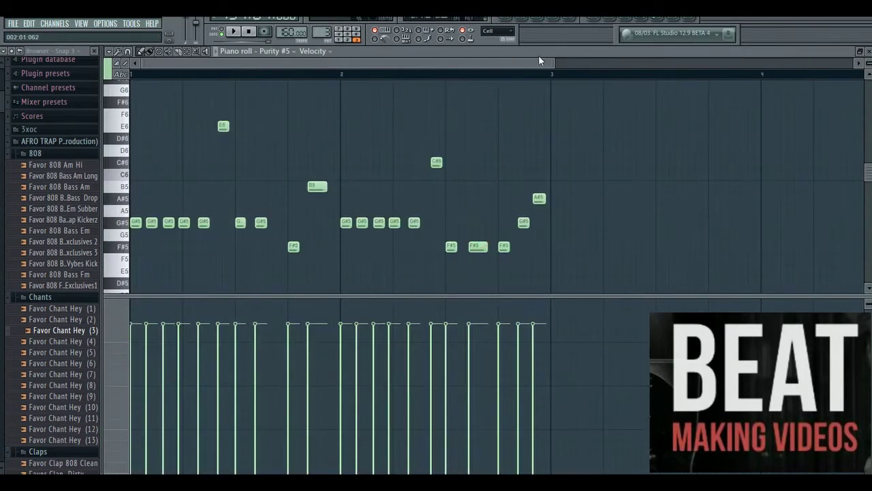
{"action": "left_click_drag", "start_coordinate": [556, 62], "coordinate": [354, 62]}
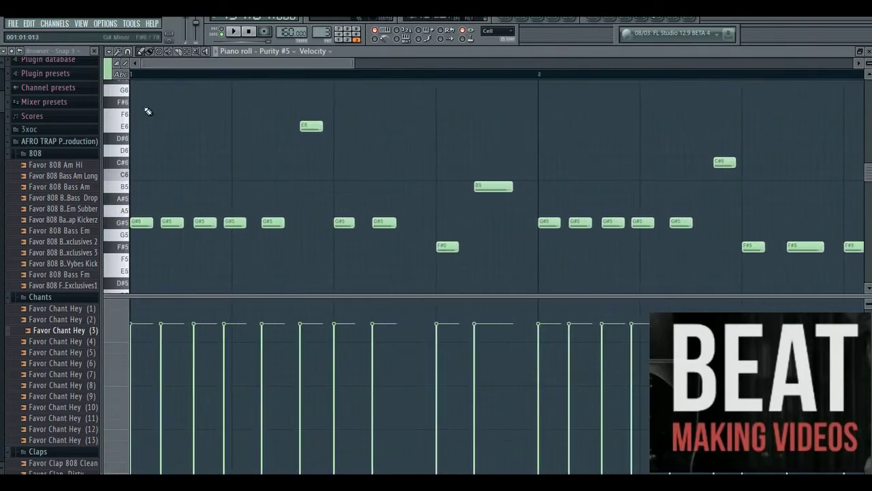
{"action": "left_click", "coordinate": [123, 227]}
{"action": "left_click", "coordinate": [231, 31]}
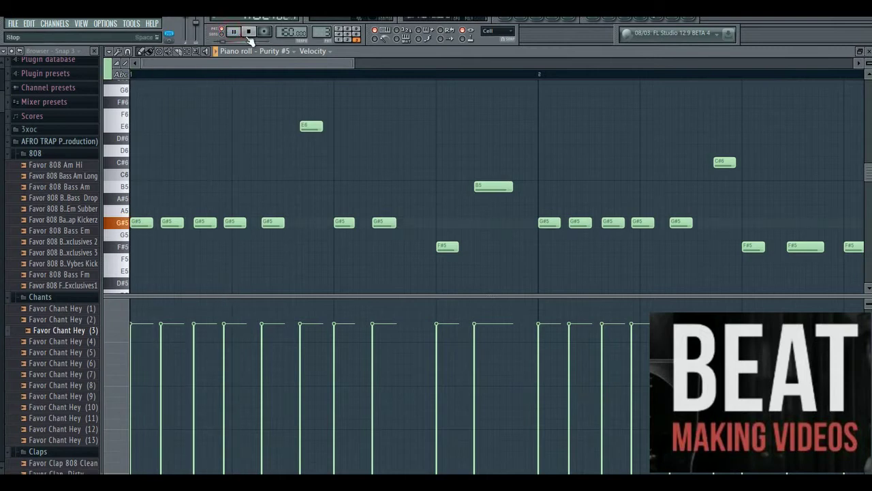
{"action": "left_click_drag", "start_coordinate": [355, 63], "coordinate": [529, 94]}
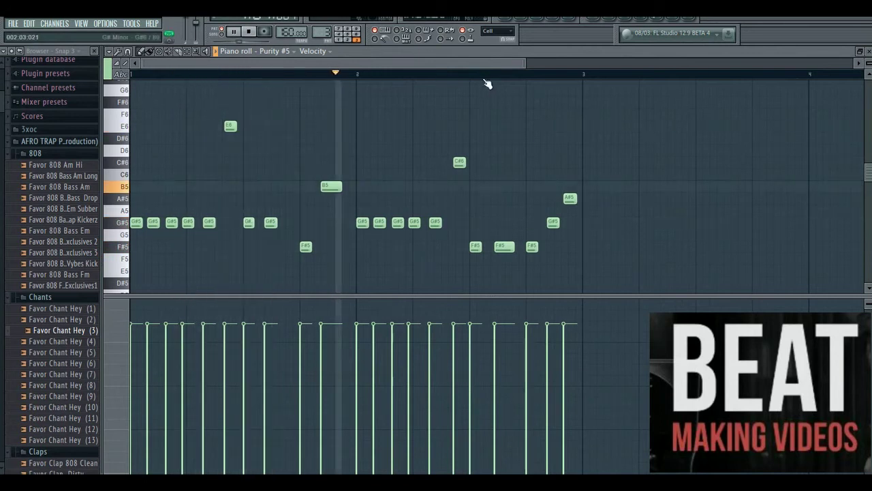
{"action": "key", "text": "space"}
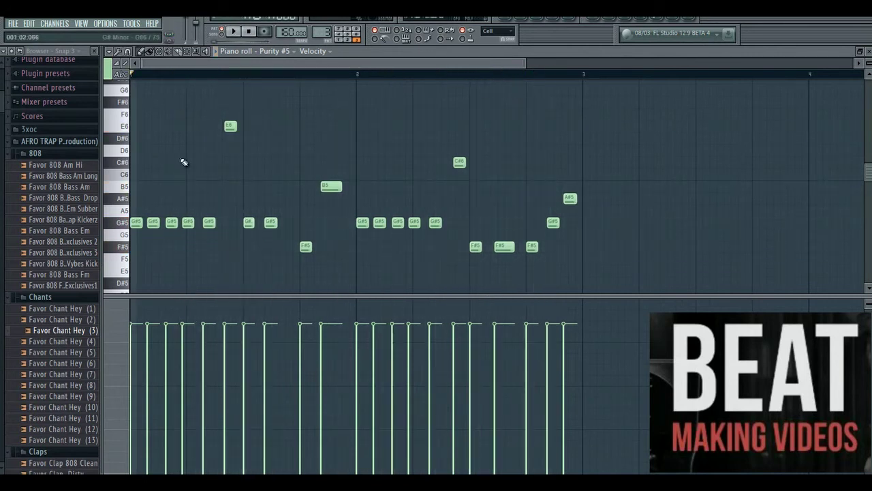
Audition the G#5, E6, F#5 and B5 keys of Purity #5 and replay its notes
{"action": "left_click", "coordinate": [126, 225]}
{"action": "left_click_drag", "start_coordinate": [529, 67], "coordinate": [405, 63]}
{"action": "left_click", "coordinate": [128, 127]}
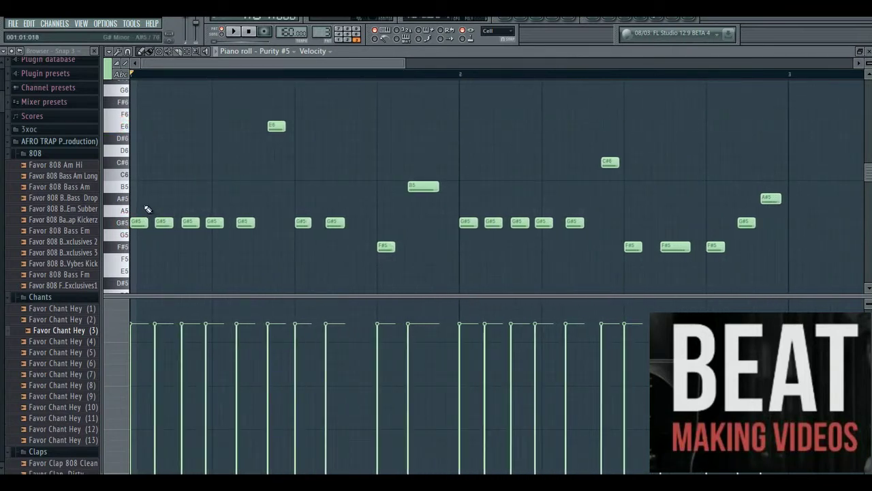
{"action": "left_click", "coordinate": [122, 223]}
{"action": "left_click", "coordinate": [127, 250]}
{"action": "left_click", "coordinate": [118, 185]}
{"action": "left_click", "coordinate": [232, 32]}
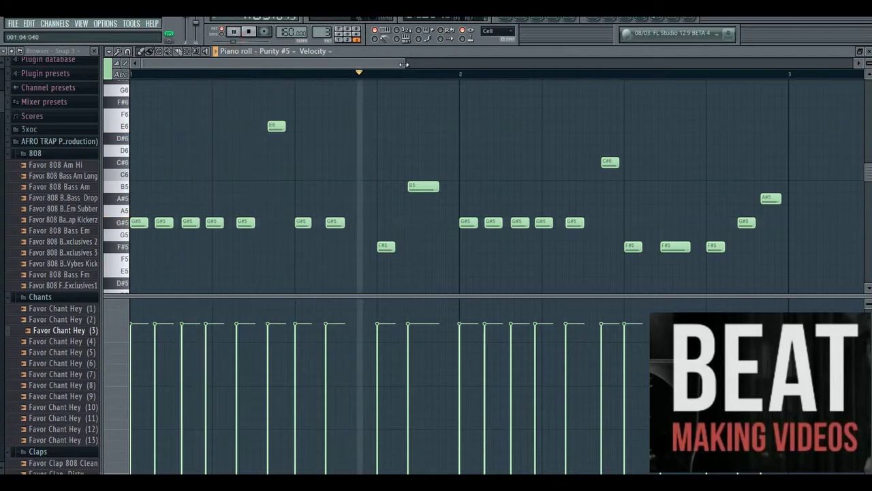
{"action": "left_click_drag", "start_coordinate": [405, 63], "coordinate": [365, 73]}
{"action": "key", "text": "space"}
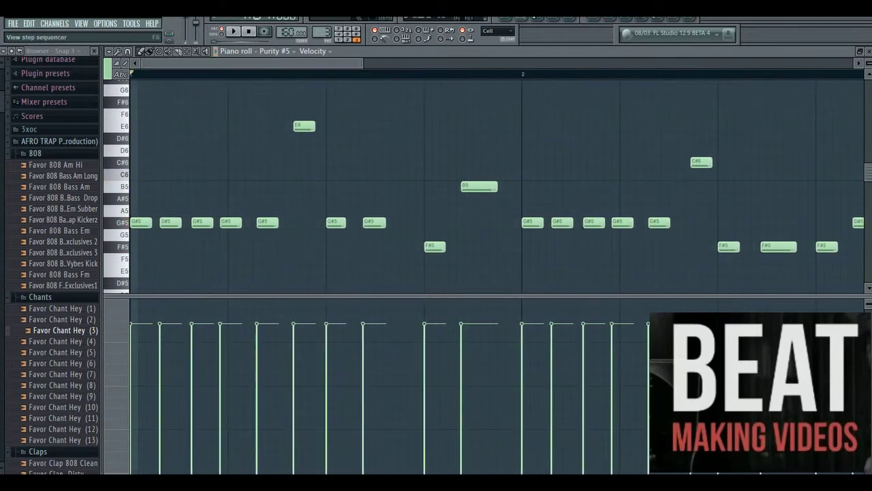
Check the preset loaded in the Purity #2 instrument and unmute that channel
{"action": "left_click", "coordinate": [169, 35]}
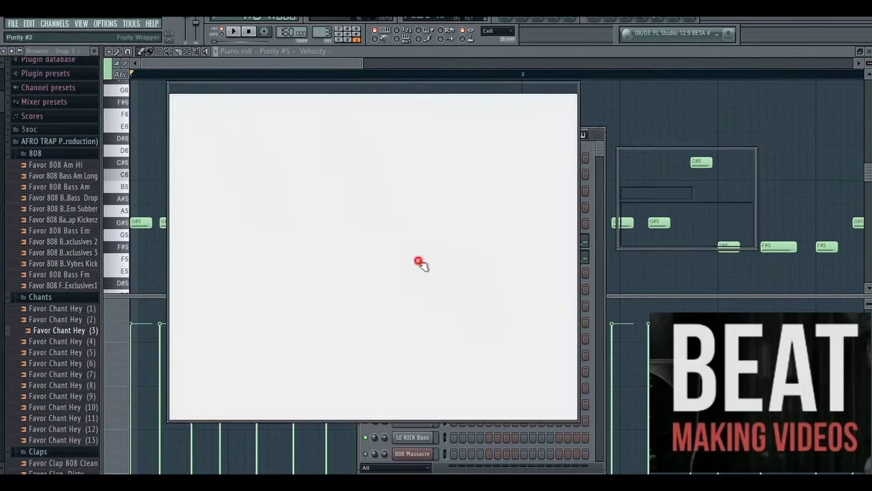
{"action": "left_click", "coordinate": [418, 261]}
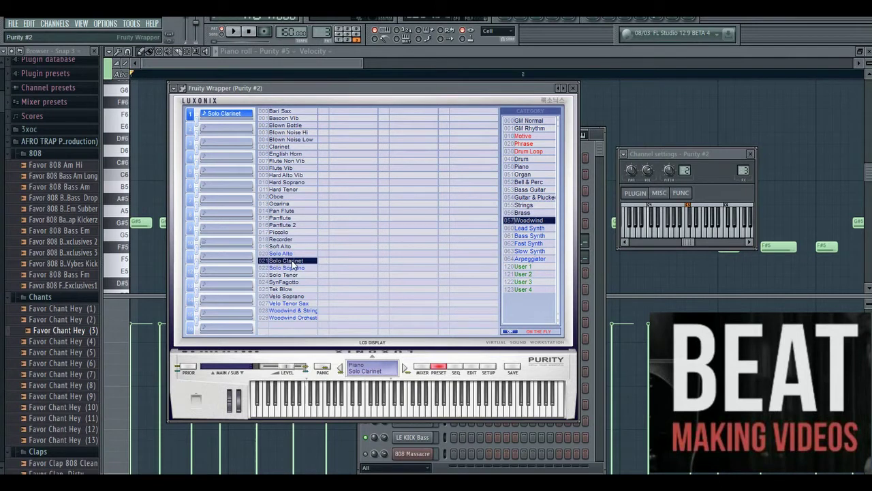
{"action": "left_click", "coordinate": [572, 88]}
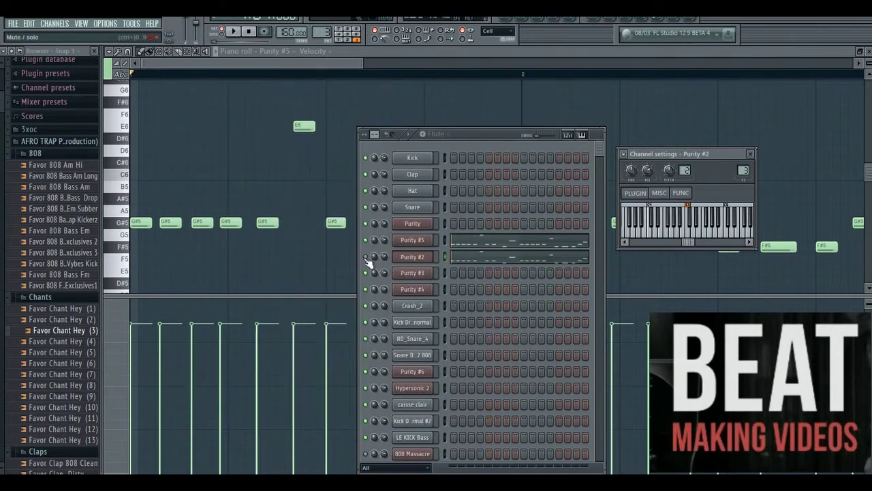
Open the Purity #2 notes in the piano roll, audition the G#5 key, and play both flute channels together
{"action": "left_click", "coordinate": [477, 260]}
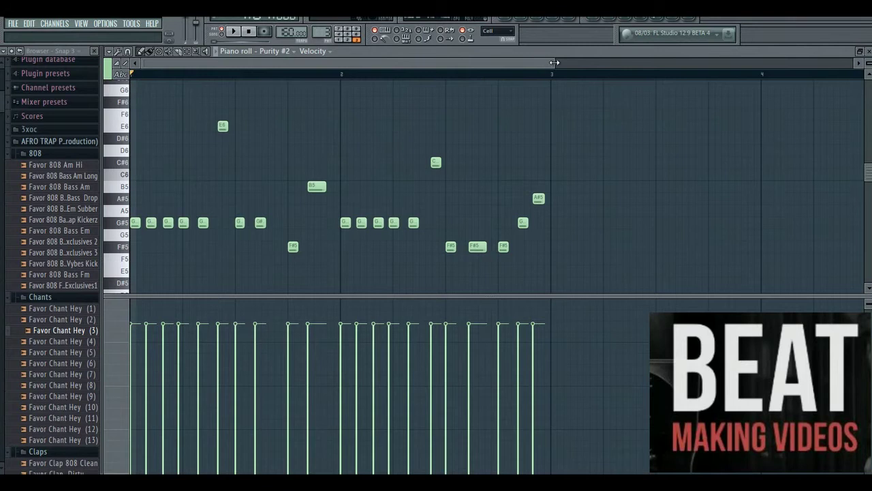
{"action": "left_click_drag", "start_coordinate": [555, 62], "coordinate": [389, 66]}
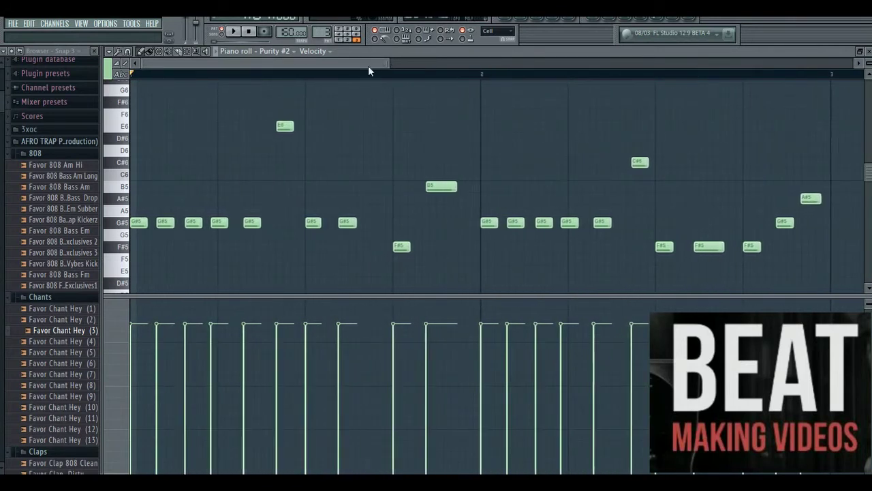
{"action": "left_click", "coordinate": [122, 224]}
{"action": "left_click", "coordinate": [526, 24]}
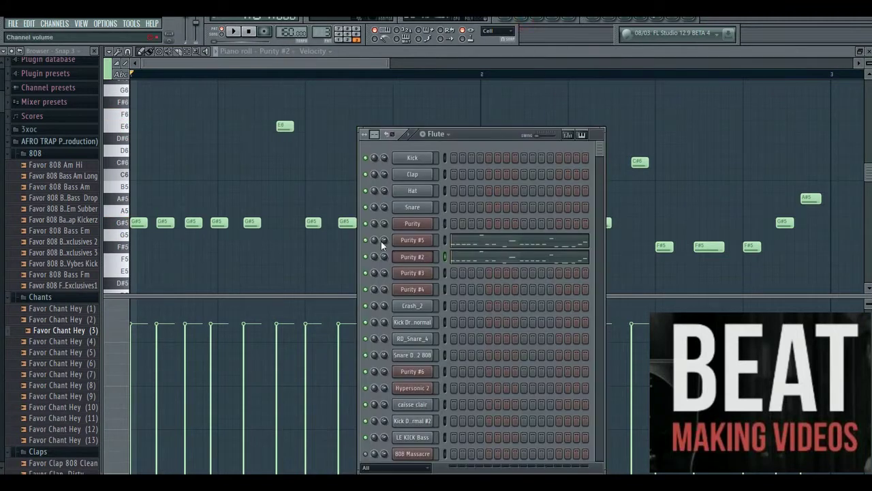
{"action": "key", "text": "space"}
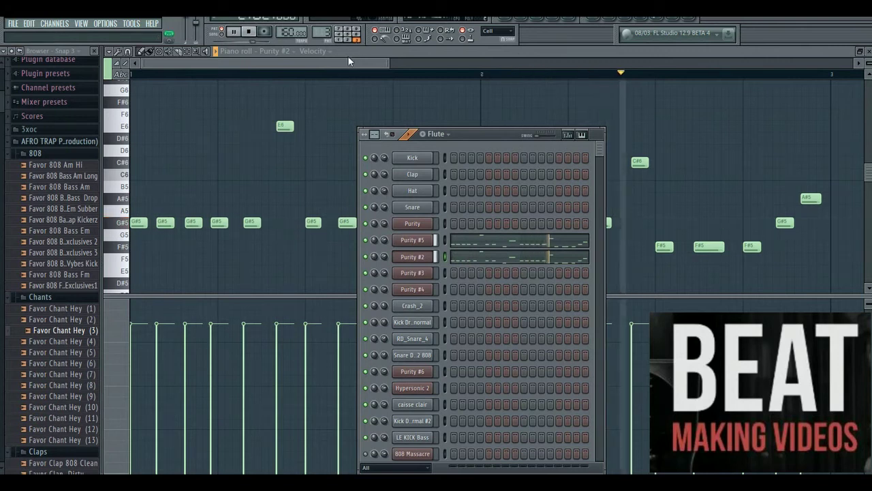
{"action": "left_click_drag", "start_coordinate": [347, 61], "coordinate": [355, 60]}
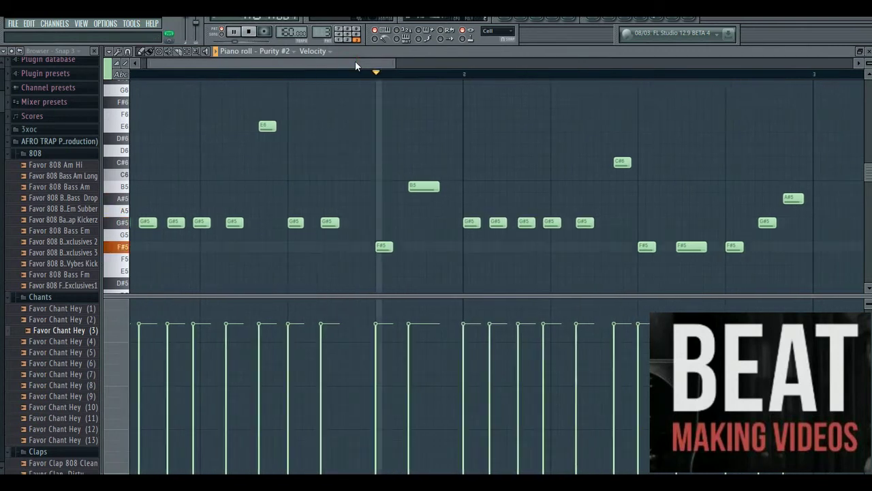
{"action": "key", "text": "space"}
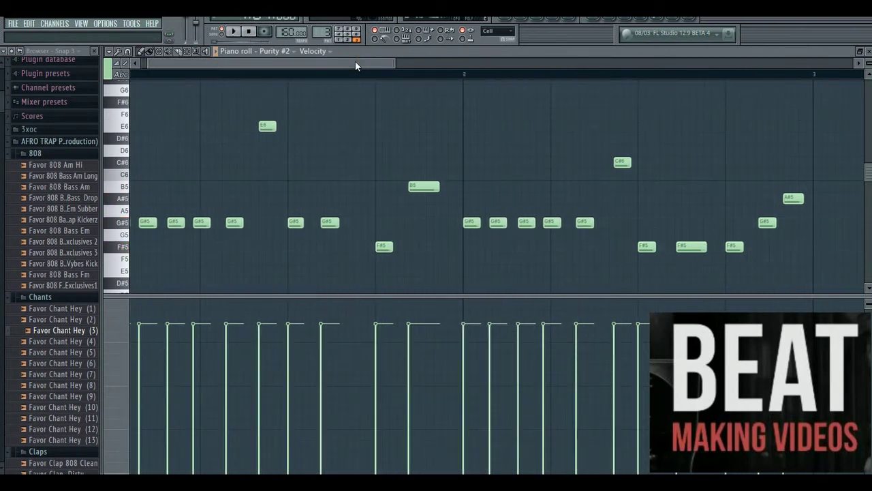
Switch to the Bateri pattern and open the Snare Drum 012 808 notes in the piano roll
{"action": "left_click", "coordinate": [531, 19]}
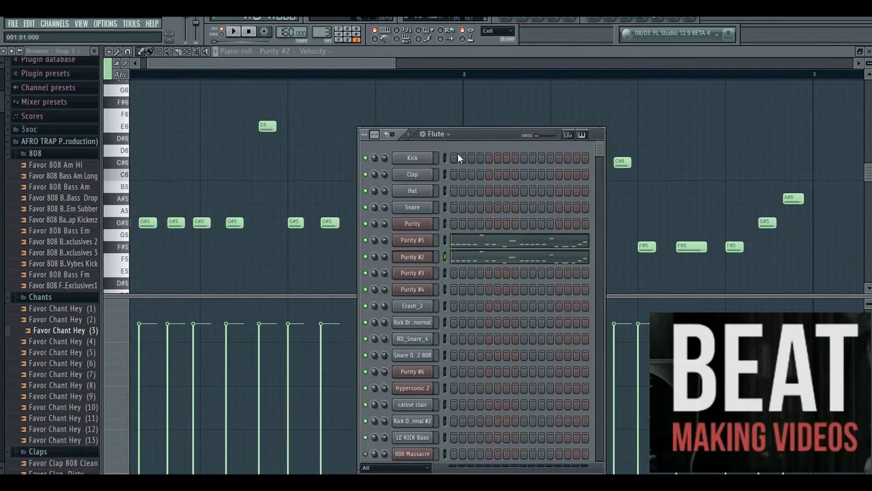
{"action": "left_click", "coordinate": [440, 135]}
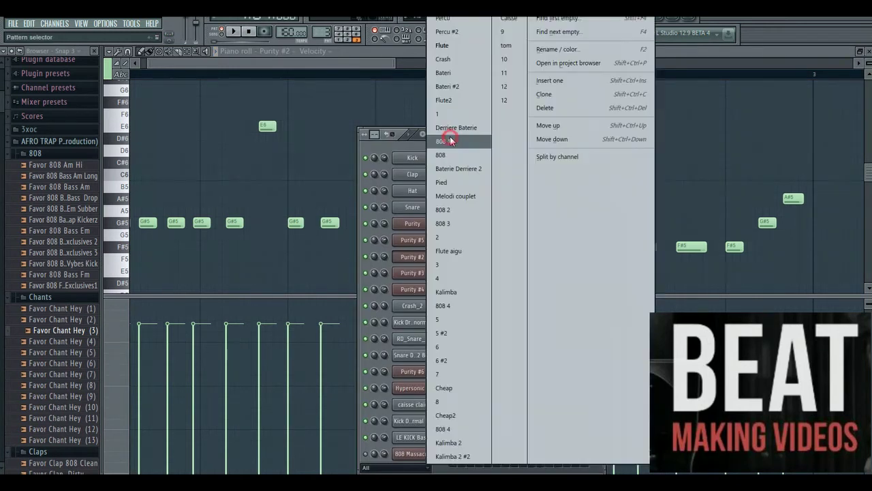
{"action": "left_click", "coordinate": [441, 106]}
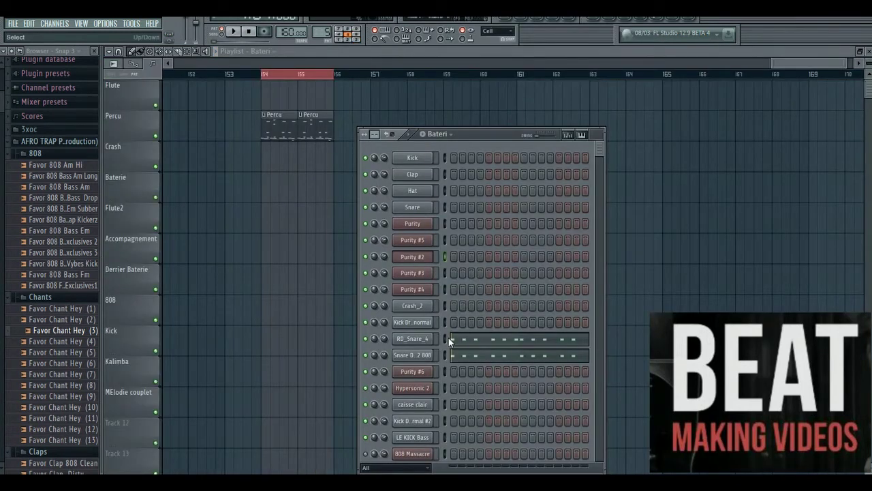
{"action": "left_click", "coordinate": [446, 355]}
{"action": "left_click", "coordinate": [479, 355]}
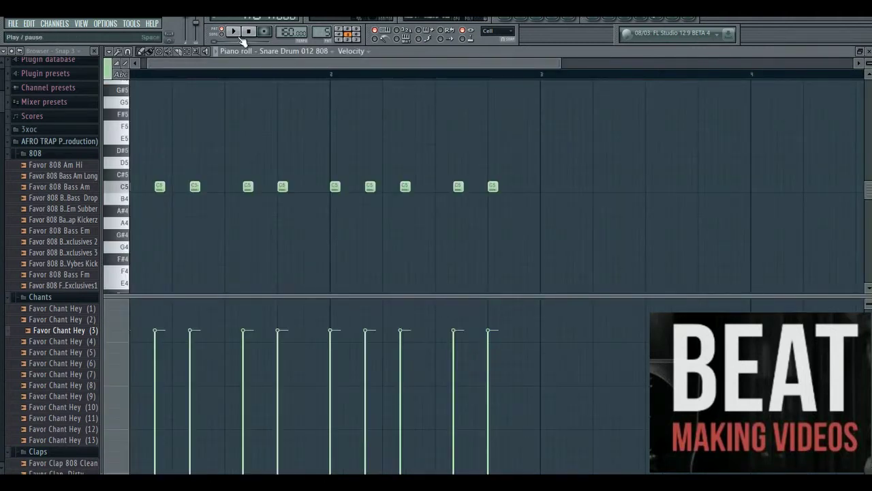
Play the Bateri pattern with RD_Snare_4 muted to hear the Snare Drum 012 808 notes on their own
{"action": "left_click", "coordinate": [199, 67]}
{"action": "left_click_drag", "start_coordinate": [199, 67], "coordinate": [192, 67]}
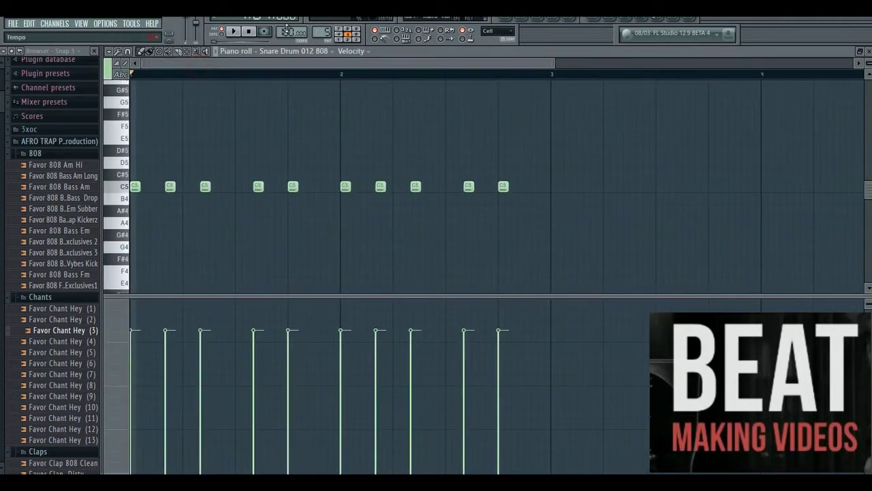
{"action": "left_click", "coordinate": [233, 31]}
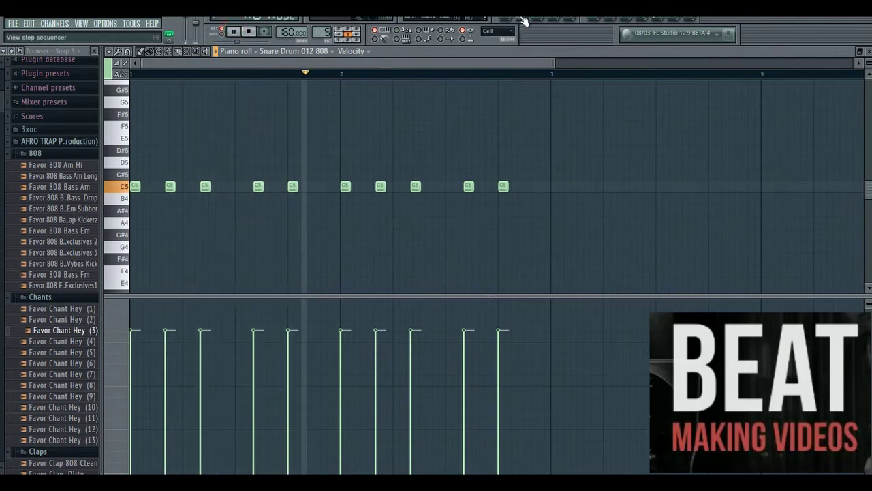
{"action": "key", "text": "F6"}
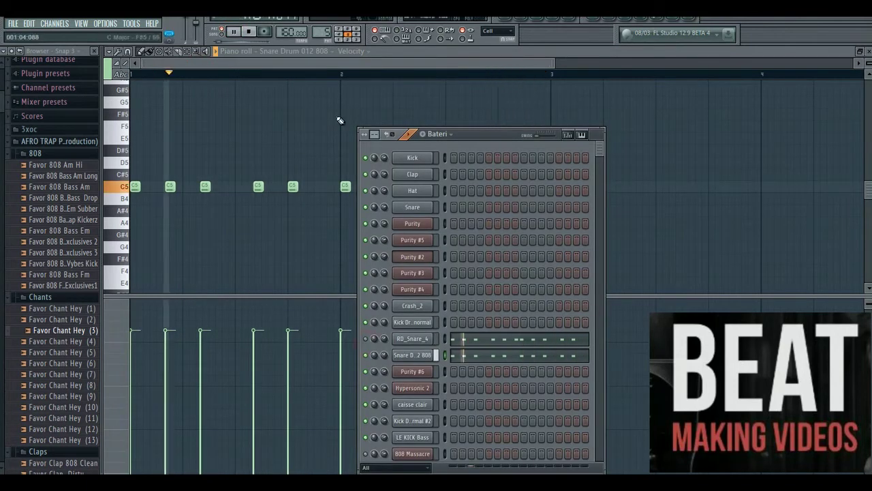
{"action": "left_click", "coordinate": [347, 73]}
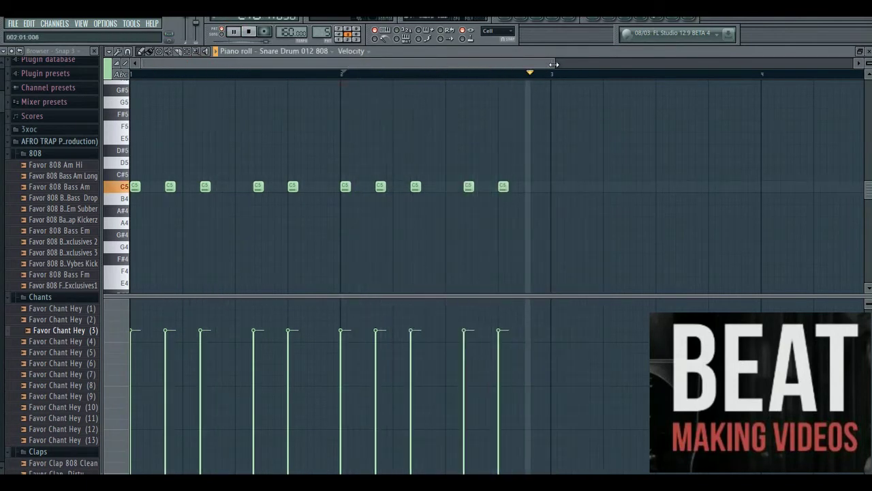
{"action": "left_click_drag", "start_coordinate": [555, 63], "coordinate": [392, 64]}
{"action": "key", "text": "space"}
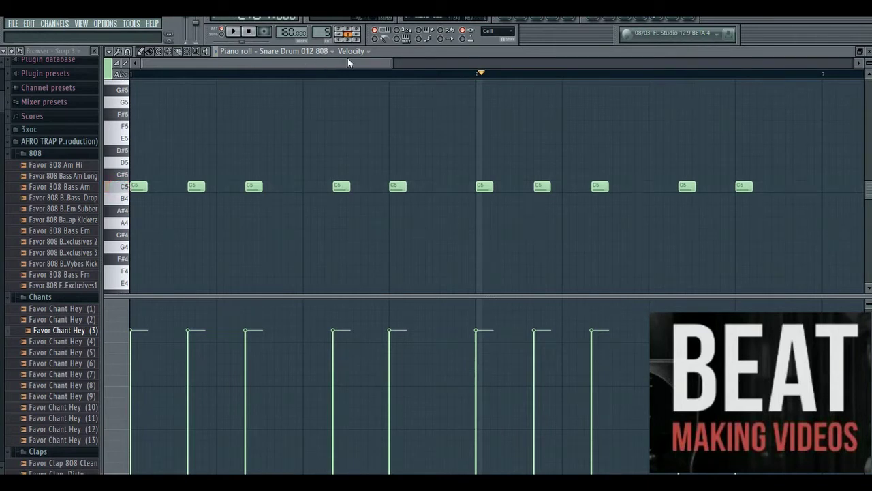
Replay the Snare Drum 012 808 notes from the start, follow them through the second bar, and stop playback
{"action": "left_click", "coordinate": [247, 32]}
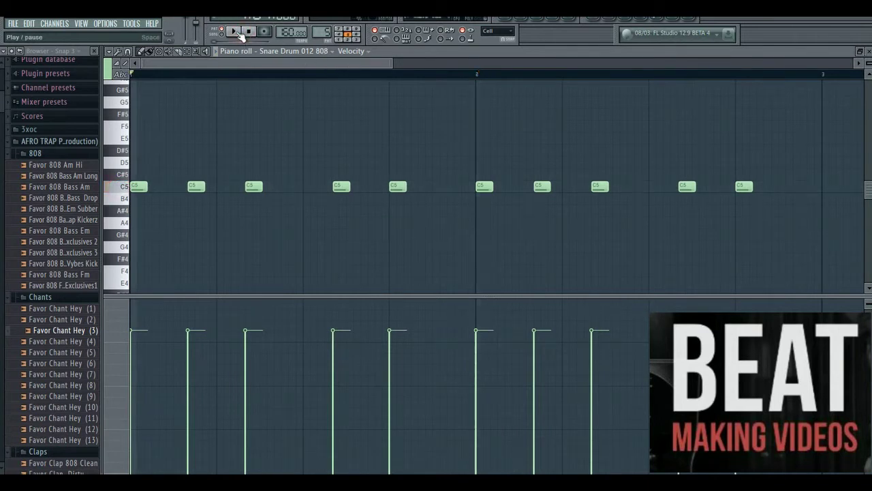
{"action": "left_click", "coordinate": [238, 33]}
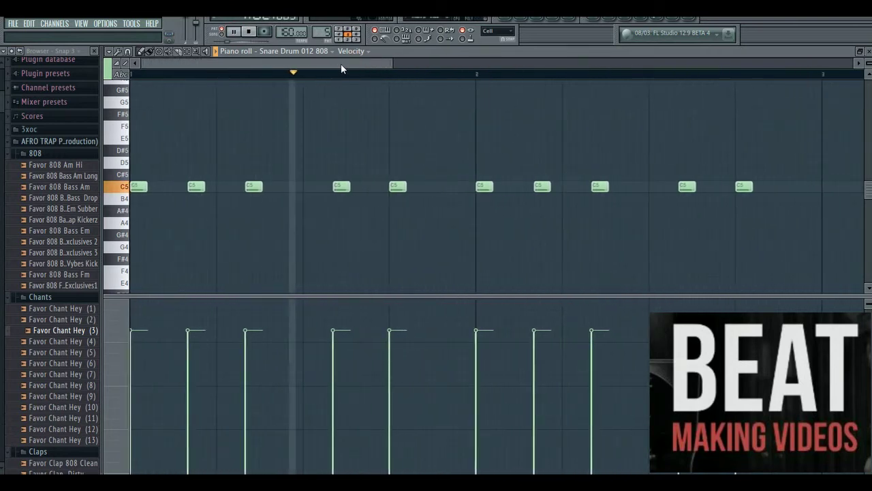
{"action": "left_click_drag", "start_coordinate": [341, 63], "coordinate": [413, 62]}
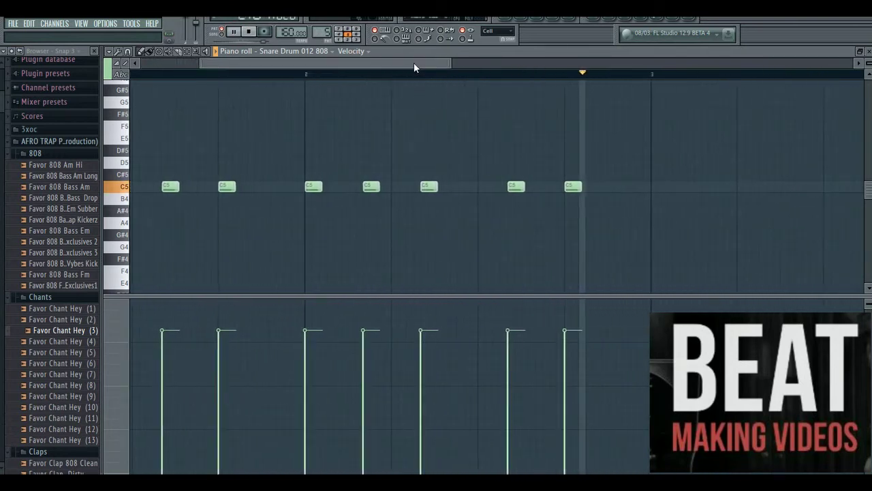
{"action": "key", "text": "space"}
Unmute the RD_Snare_4 channel and examine its notes in the piano roll
{"action": "left_click", "coordinate": [525, 20]}
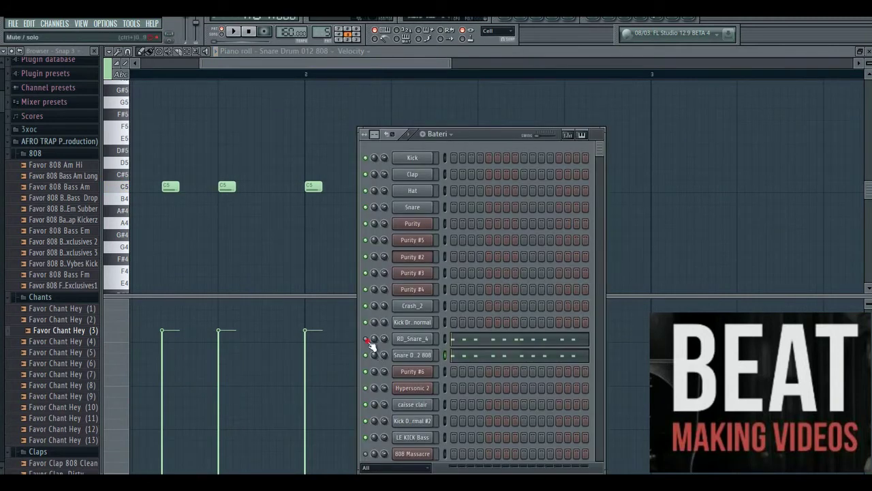
{"action": "left_click", "coordinate": [536, 340]}
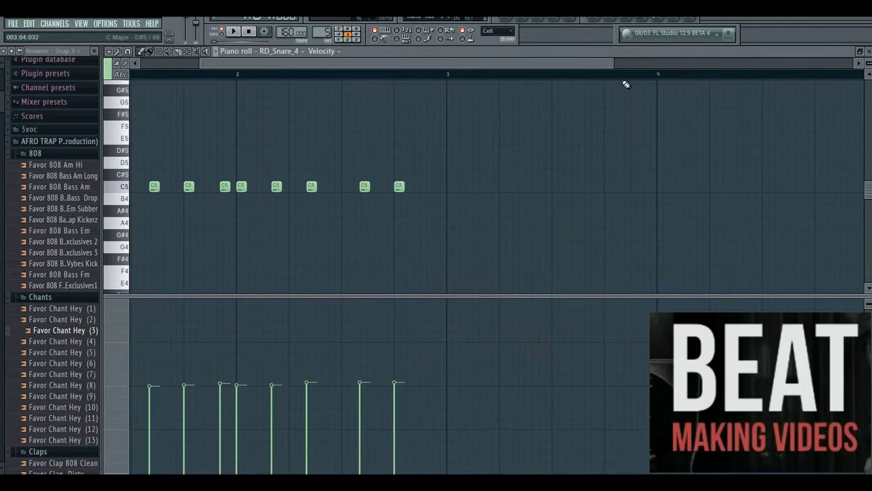
{"action": "left_click_drag", "start_coordinate": [612, 65], "coordinate": [419, 64]}
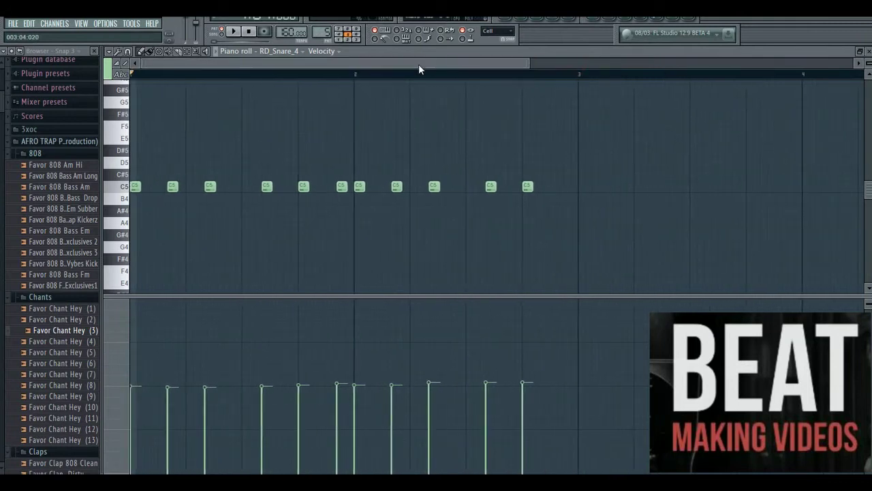
{"action": "left_click_drag", "start_coordinate": [530, 64], "coordinate": [443, 68]}
Place the Bateri pattern at bar 154 on the Baterie playlist track and play it with the Percu clips
{"action": "key", "text": "F5"}
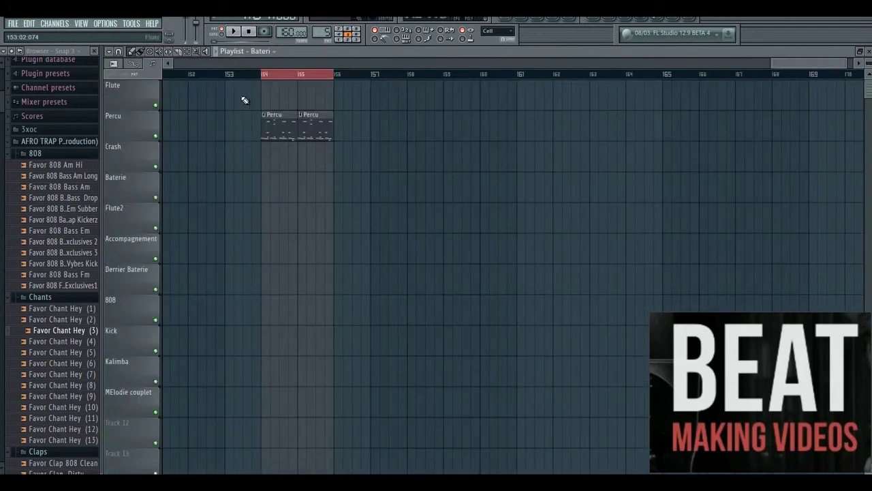
{"action": "left_click", "coordinate": [271, 183]}
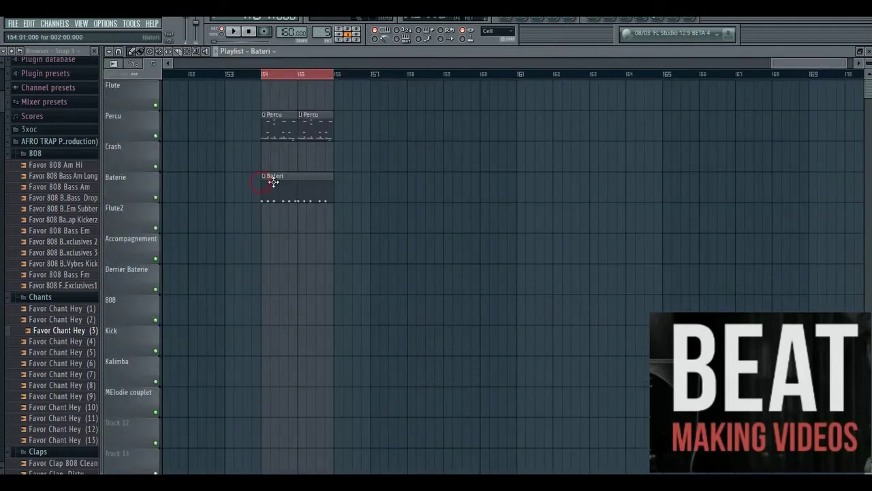
{"action": "left_click", "coordinate": [235, 32]}
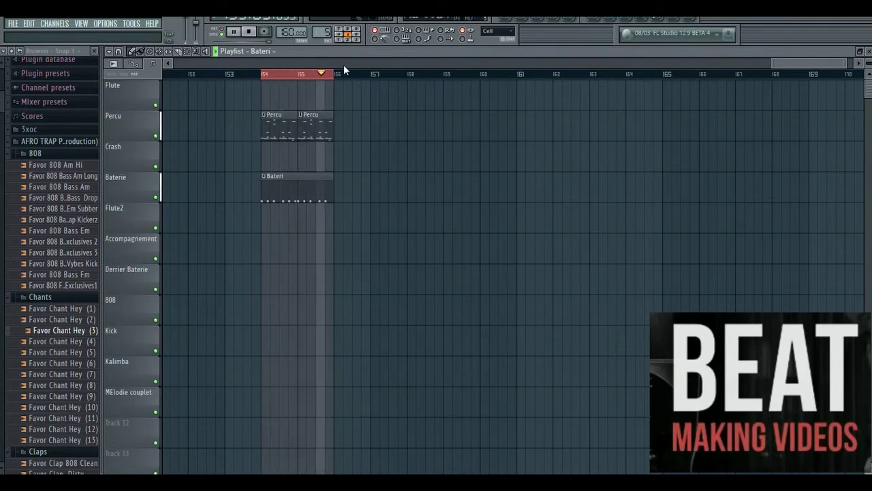
Place the Flute pattern at bar 154 on the Flute track and play it together with the Percu and Bateri clips
{"action": "key", "text": "space"}
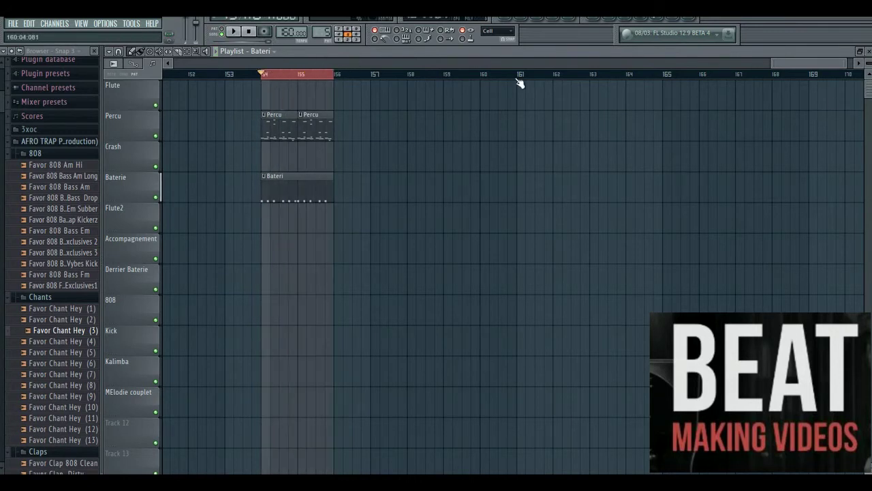
{"action": "left_click", "coordinate": [278, 52]}
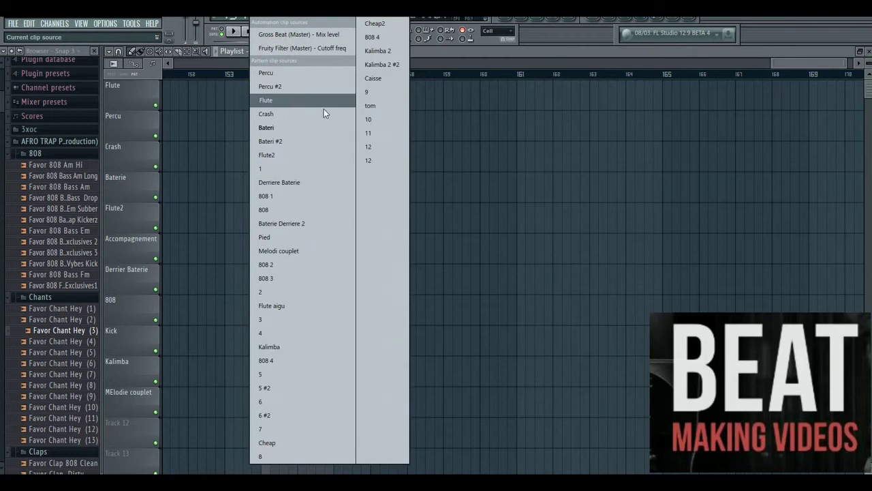
{"action": "left_click", "coordinate": [289, 100]}
{"action": "left_click_drag", "start_coordinate": [372, 114], "coordinate": [304, 68]}
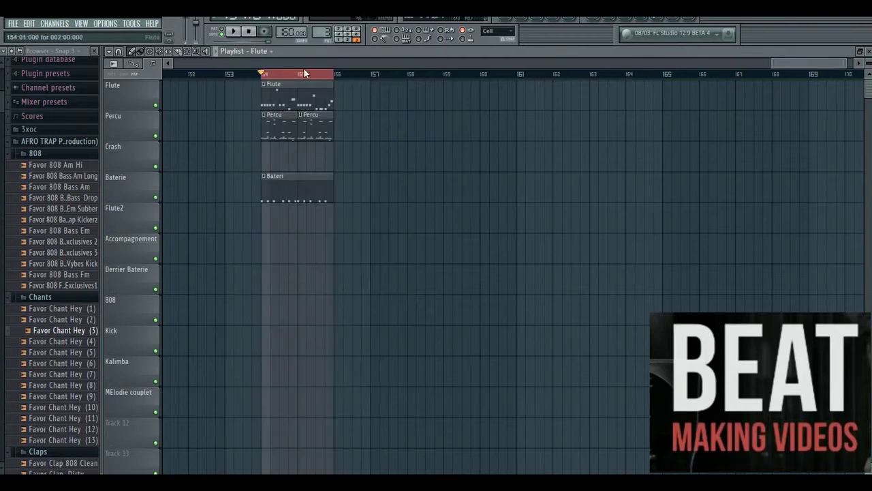
{"action": "key", "text": "space"}
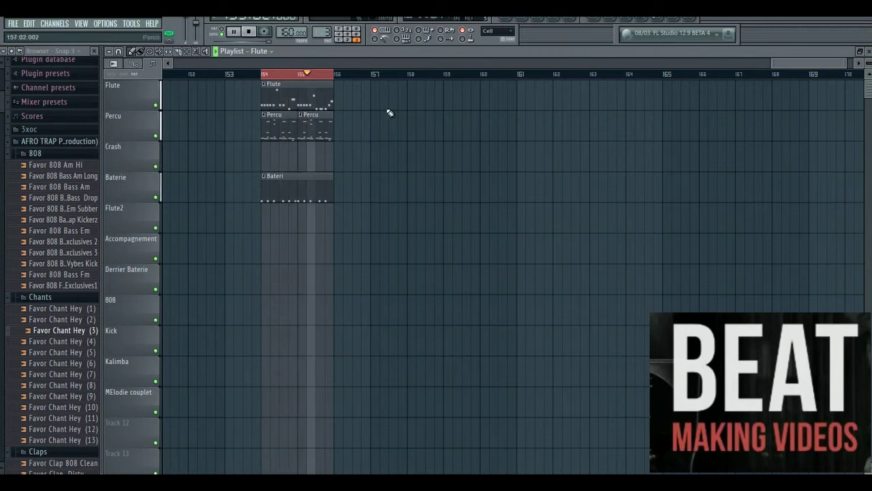
{"action": "mouse_move", "coordinate": [808, 63]}
{"action": "left_mouse_down"}
{"action": "mouse_move", "coordinate": [767, 62]}
{"action": "mouse_move", "coordinate": [804, 64]}
{"action": "left_mouse_up"}
{"action": "key", "text": "space"}
View the Cheese lead synth preset in Purity #6, and find that channel's notes in the Flute2 pattern
{"action": "left_click", "coordinate": [417, 379]}
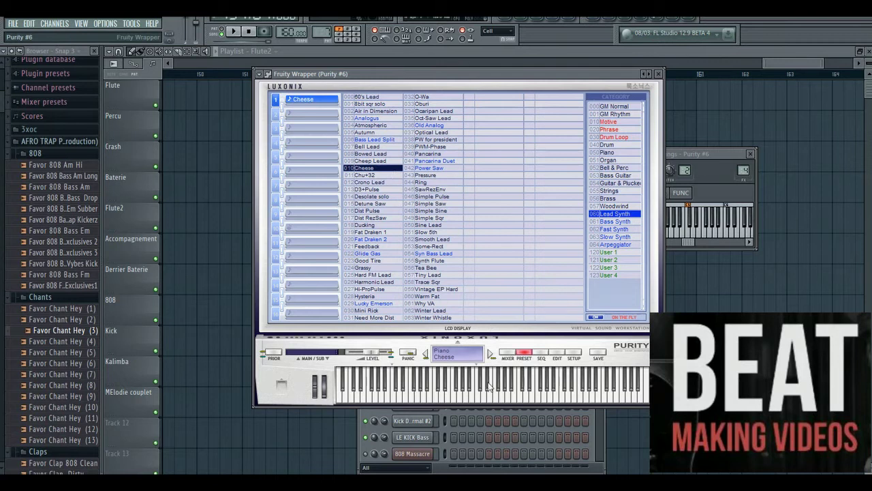
{"action": "left_click", "coordinate": [509, 393]}
{"action": "left_click", "coordinate": [594, 444]}
{"action": "scroll", "coordinate": [572, 301], "scroll_direction": "down", "scroll_amount": 5}
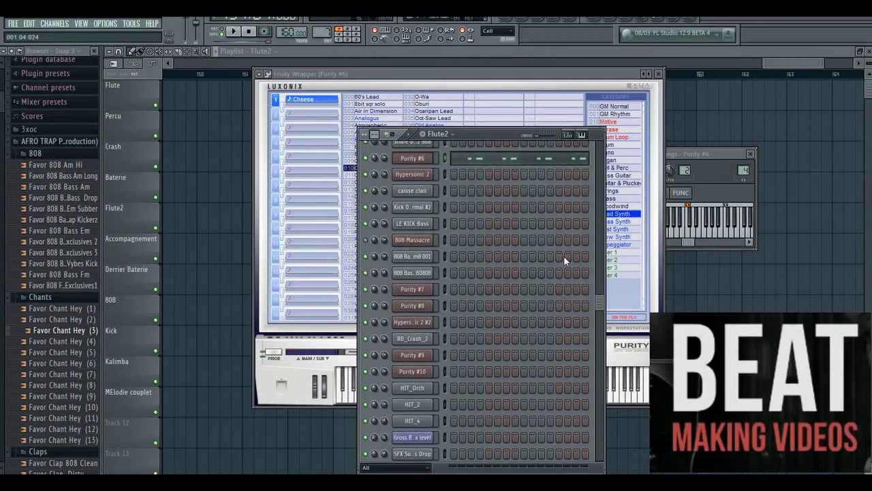
Examine the Purity #6 notes of the Flute2 pattern in the piano roll and play them back
{"action": "left_click", "coordinate": [511, 159]}
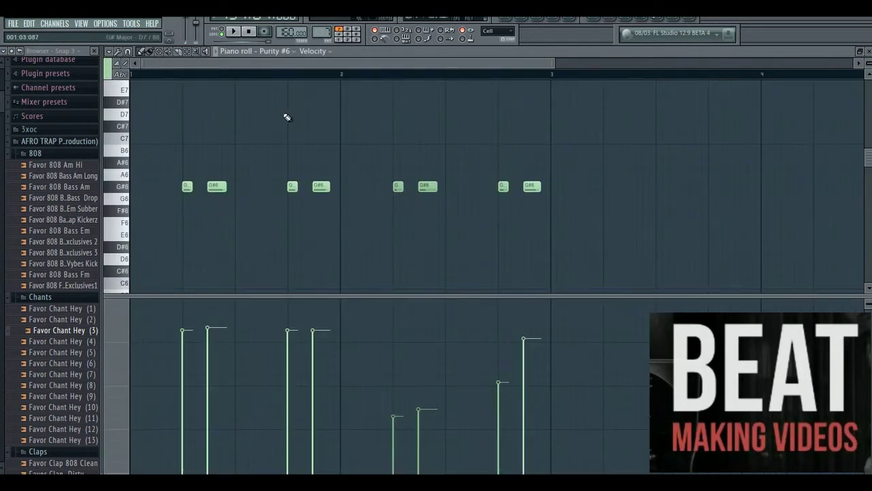
{"action": "left_click_drag", "start_coordinate": [555, 64], "coordinate": [443, 64]}
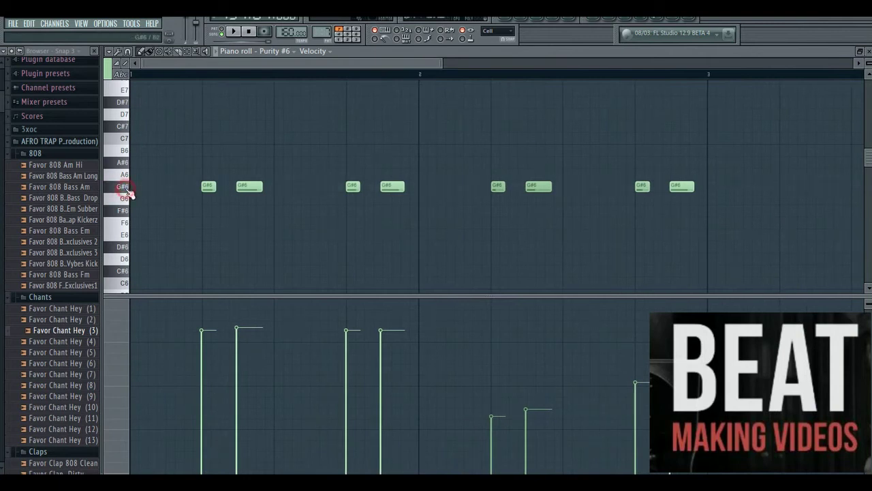
{"action": "left_click", "coordinate": [237, 32]}
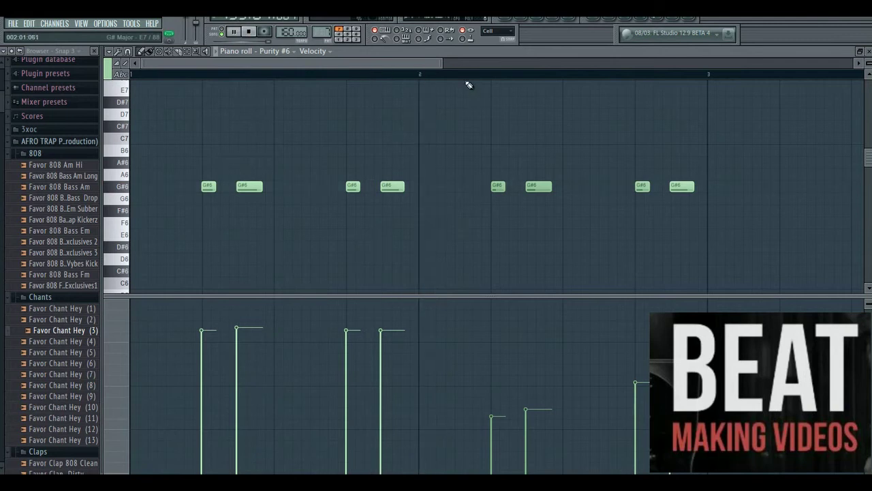
{"action": "scroll", "coordinate": [411, 65], "scroll_direction": "up", "scroll_amount": 1}
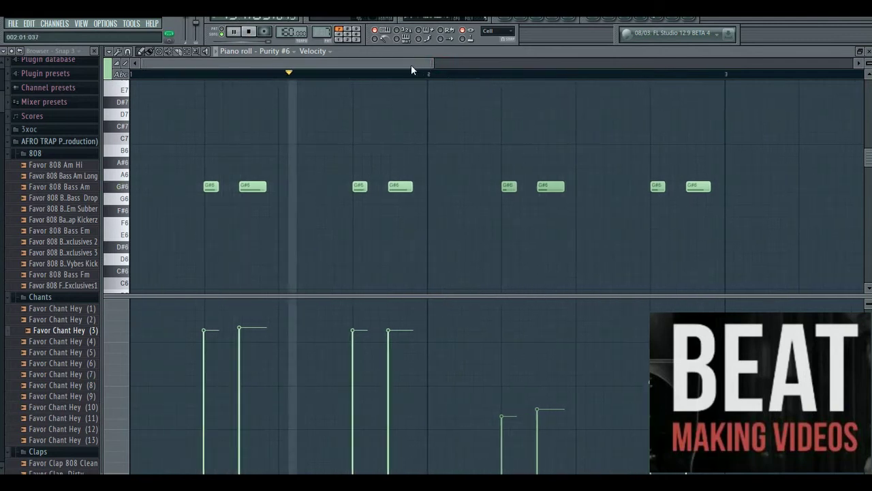
{"action": "key", "text": "space"}
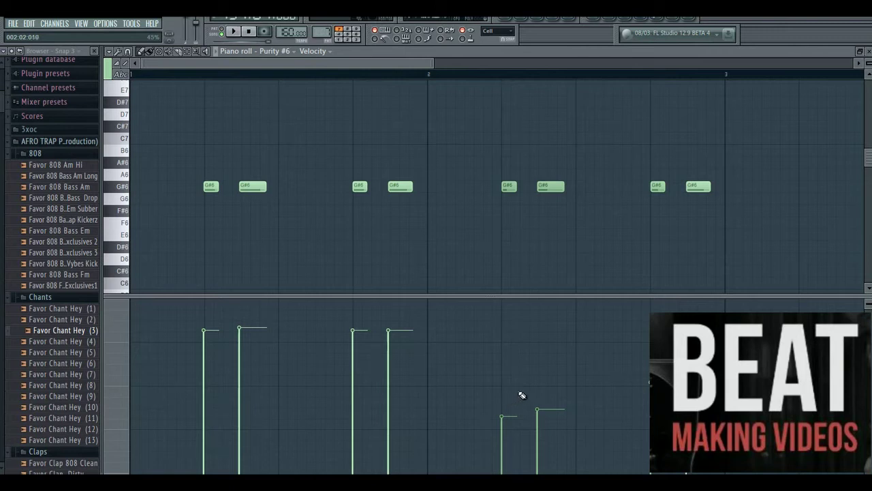
Delete the stray C7 note placed in the first bar and replay the G#6 notes of Purity #6
{"action": "left_click", "coordinate": [353, 138]}
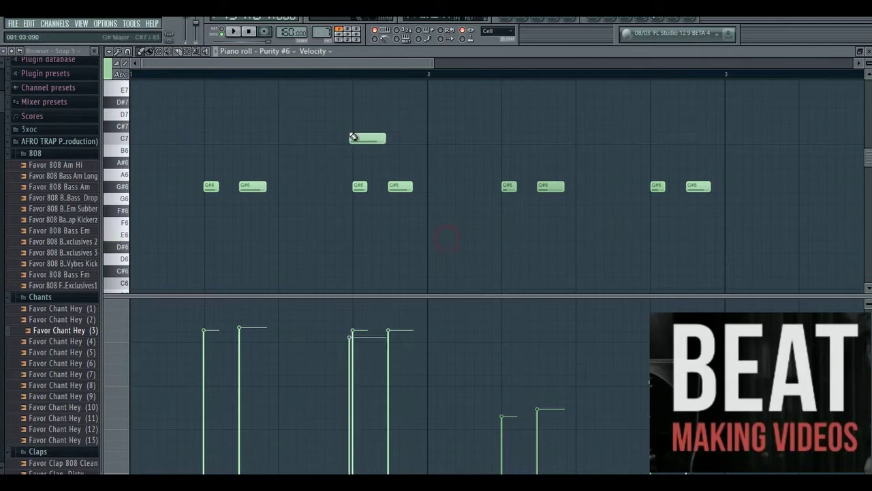
{"action": "right_click", "coordinate": [367, 137]}
{"action": "mouse_move", "coordinate": [340, 94]}
{"action": "left_mouse_down"}
{"action": "mouse_move", "coordinate": [247, 56]}
{"action": "mouse_move", "coordinate": [257, 66]}
{"action": "left_mouse_up"}
{"action": "right_click", "coordinate": [264, 80]}
{"action": "key", "text": "space"}
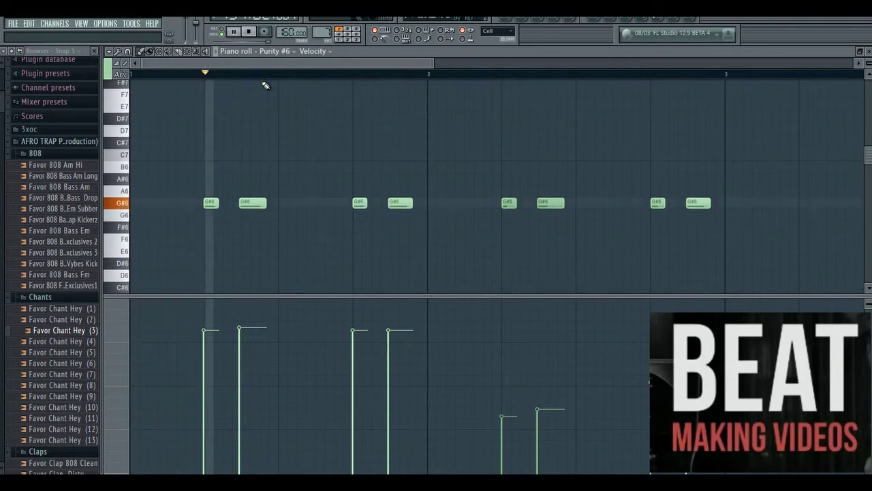
{"action": "mouse_move", "coordinate": [392, 63]}
{"action": "left_mouse_down"}
{"action": "mouse_move", "coordinate": [418, 62]}
{"action": "mouse_move", "coordinate": [383, 63]}
{"action": "left_mouse_up"}
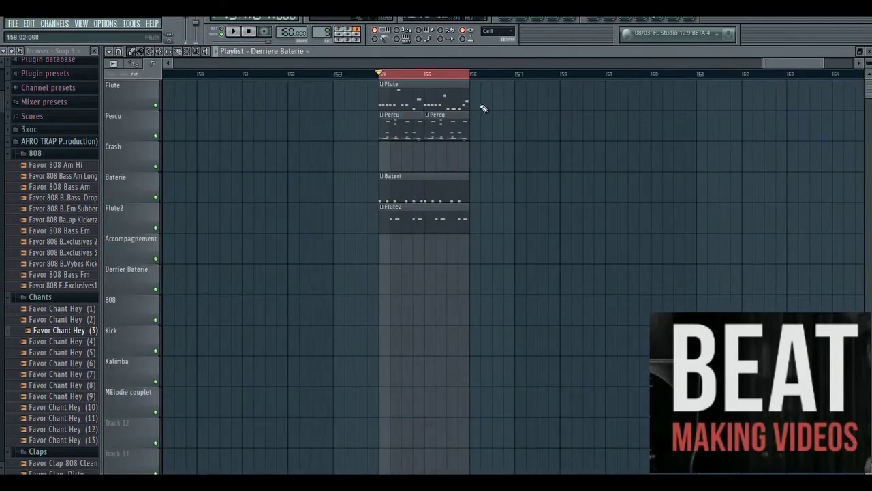
Place the Derriere Baterie pattern at bar 154 on the Derrier Baterie track and view the patch loaded in Hypersonic 2
{"action": "left_click", "coordinate": [386, 284]}
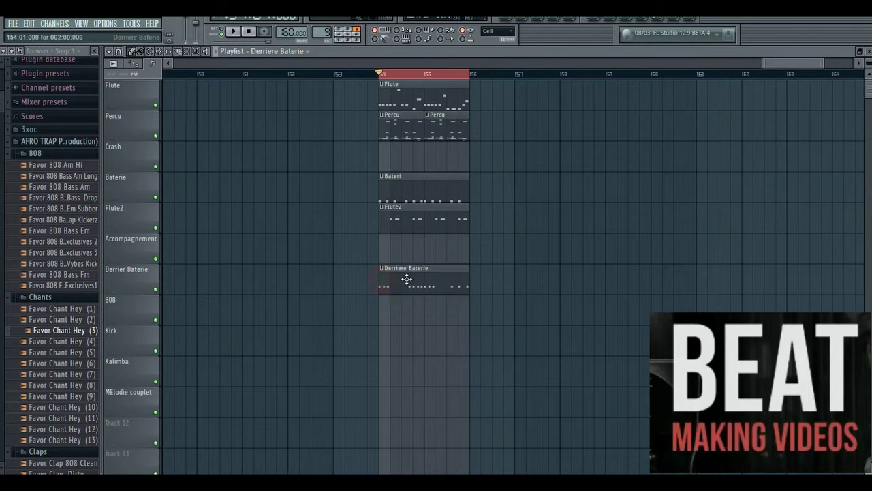
{"action": "key", "text": "F6"}
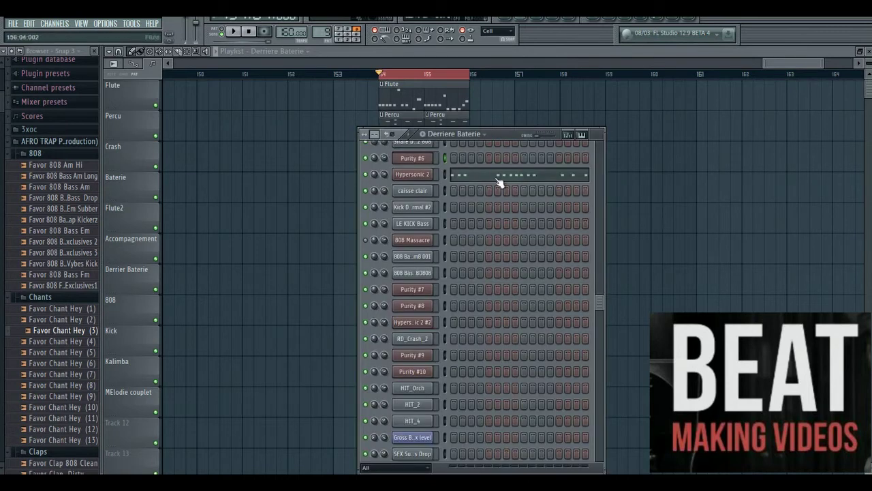
{"action": "left_click", "coordinate": [424, 174]}
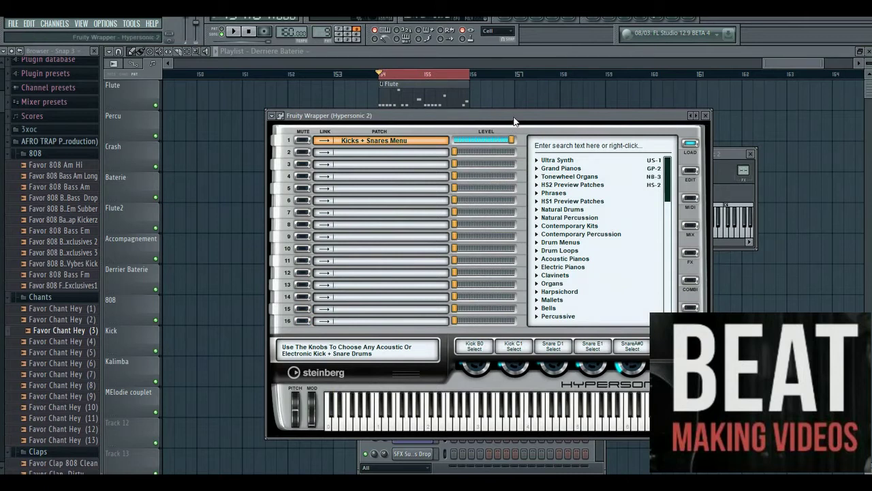
{"action": "left_click_drag", "start_coordinate": [513, 115], "coordinate": [512, 132]}
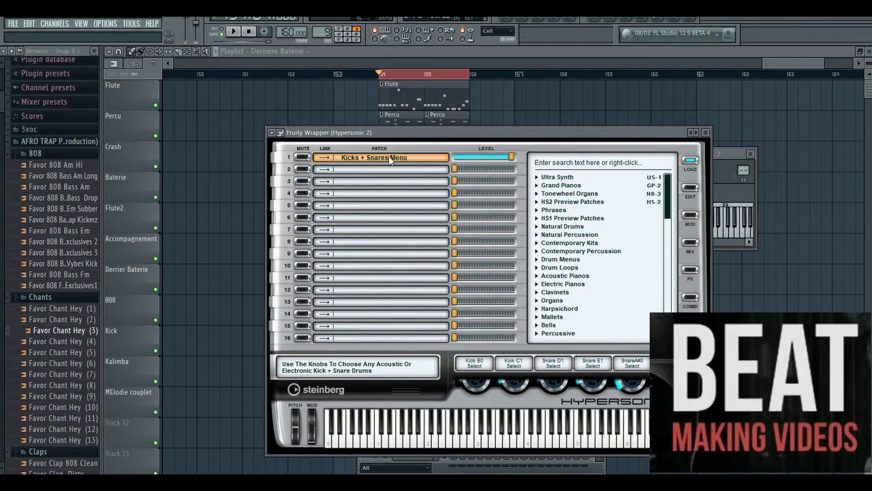
{"action": "left_click", "coordinate": [705, 131]}
Examine the Hypersonic 2 notes of the Derriere Baterie pattern in the piano roll and listen to them across both bars
{"action": "left_click", "coordinate": [507, 177]}
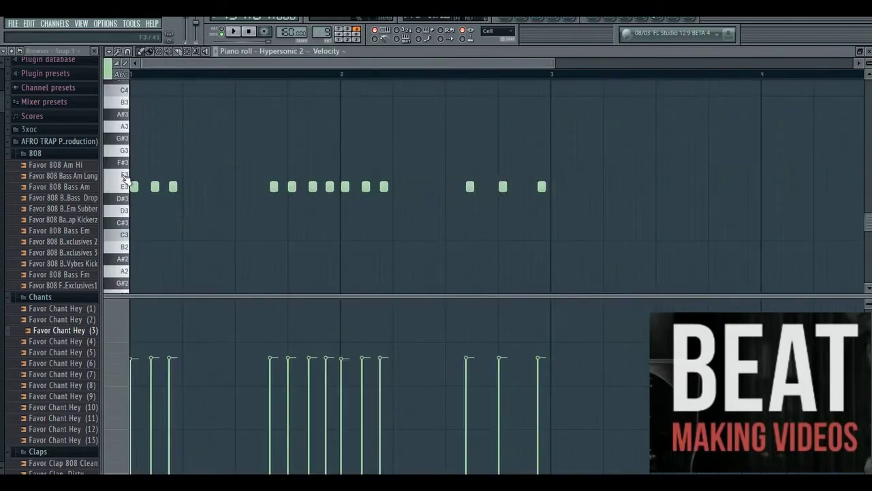
{"action": "left_click_drag", "start_coordinate": [552, 64], "coordinate": [337, 59]}
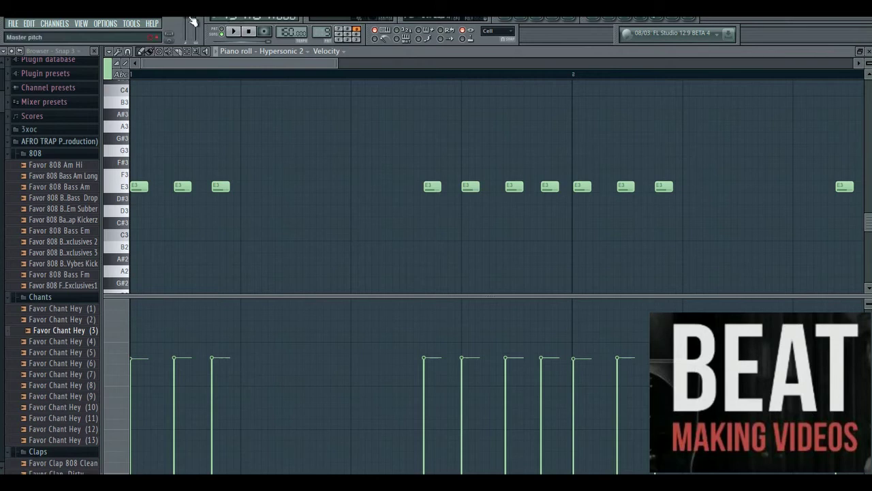
{"action": "scroll", "coordinate": [195, 29], "scroll_direction": "up", "scroll_amount": 2}
{"action": "left_click", "coordinate": [241, 36]}
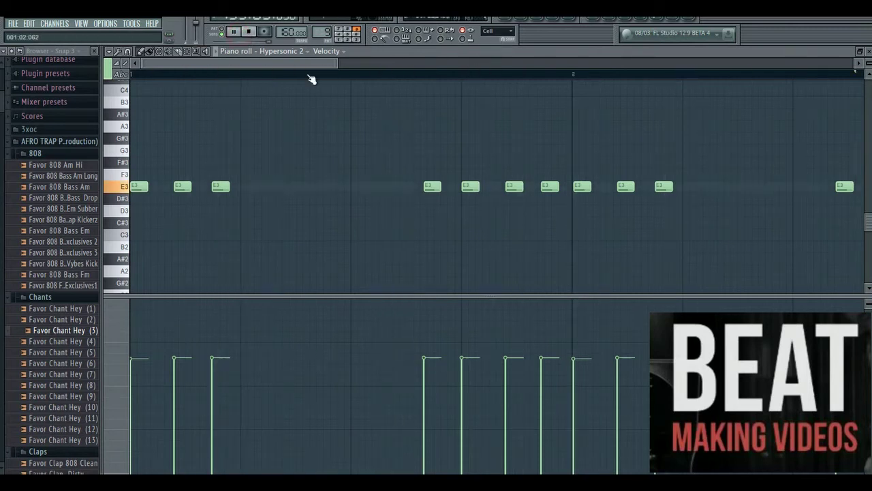
{"action": "left_click_drag", "start_coordinate": [306, 60], "coordinate": [427, 62]}
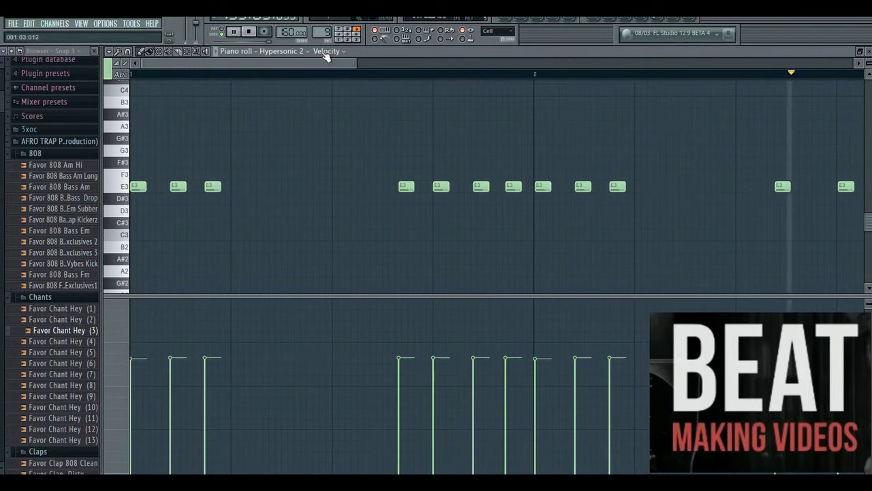
{"action": "key", "text": "space"}
Play the Bateri #2 clip over bars 157 to 158 in the playlist and move it down to the Baterie track
{"action": "key", "text": "F5"}
{"action": "key", "text": "space"}
{"action": "left_click_drag", "start_coordinate": [480, 74], "coordinate": [571, 85]}
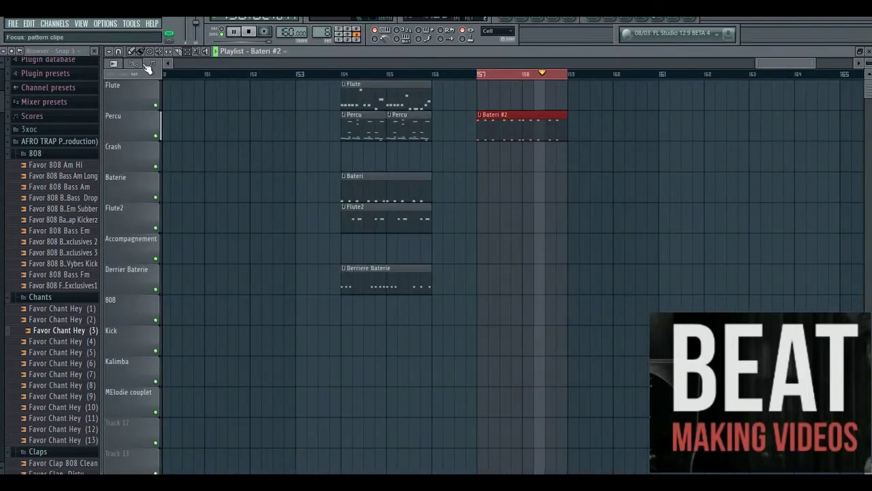
{"action": "key", "text": "space"}
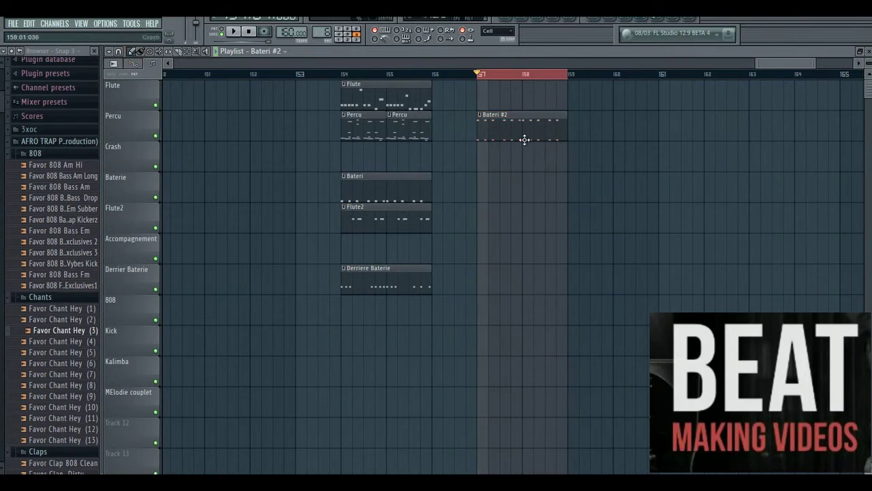
{"action": "left_click_drag", "start_coordinate": [521, 136], "coordinate": [518, 186]}
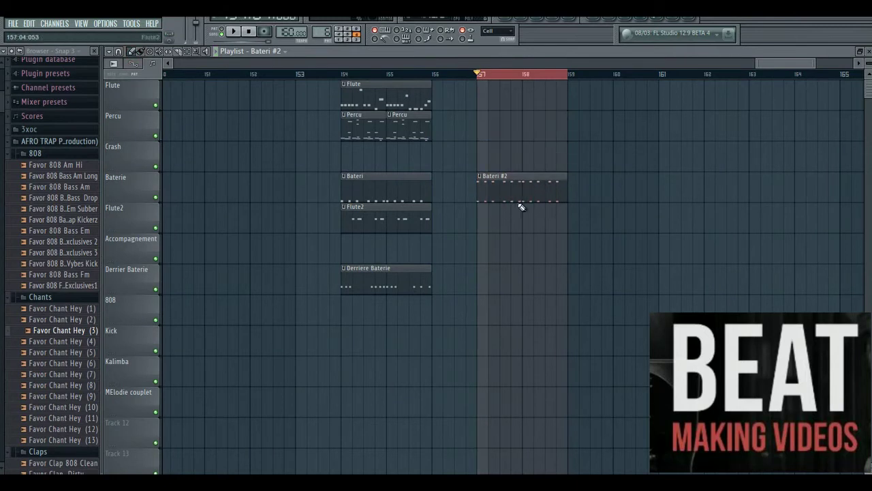
Examine the Hypersonic 2 notes of the Bateri #2 pattern in the piano roll and audition the E3 key
{"action": "left_click", "coordinate": [508, 27]}
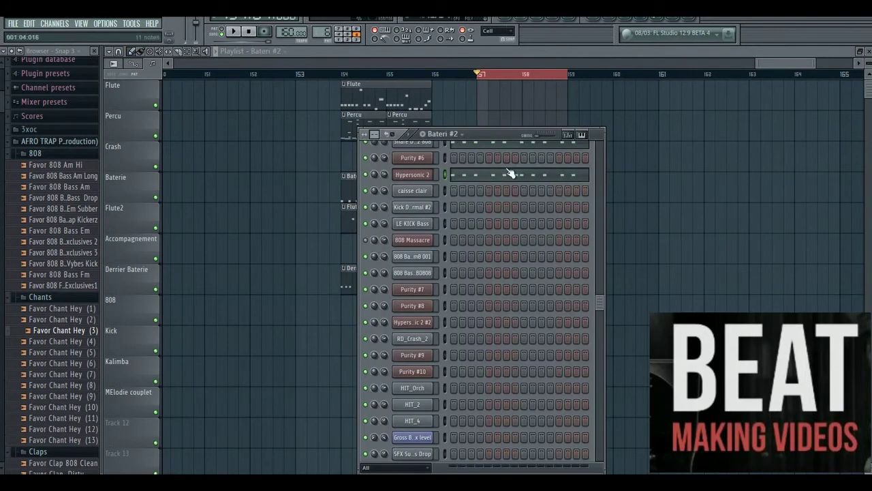
{"action": "left_click", "coordinate": [599, 238]}
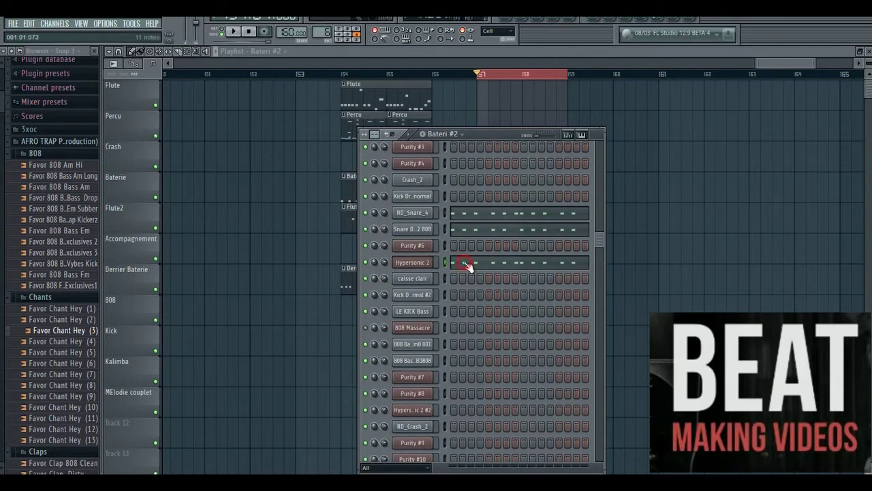
{"action": "left_click", "coordinate": [469, 266]}
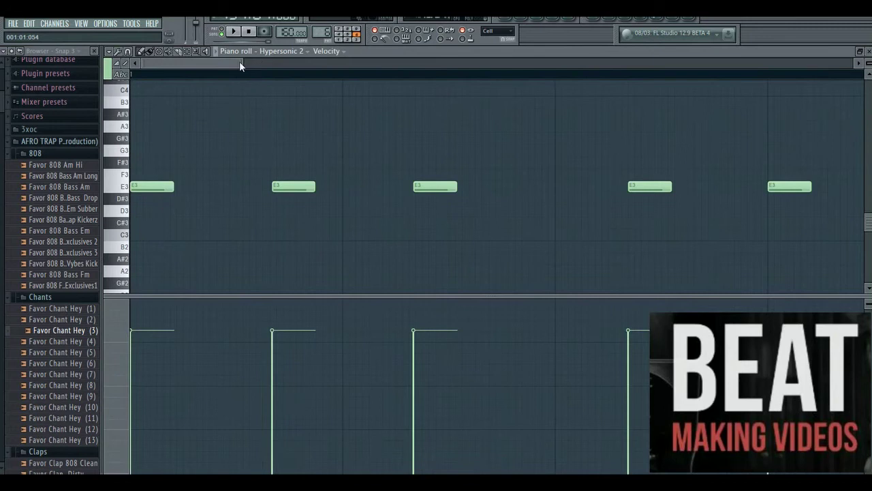
{"action": "left_click_drag", "start_coordinate": [243, 61], "coordinate": [425, 62]}
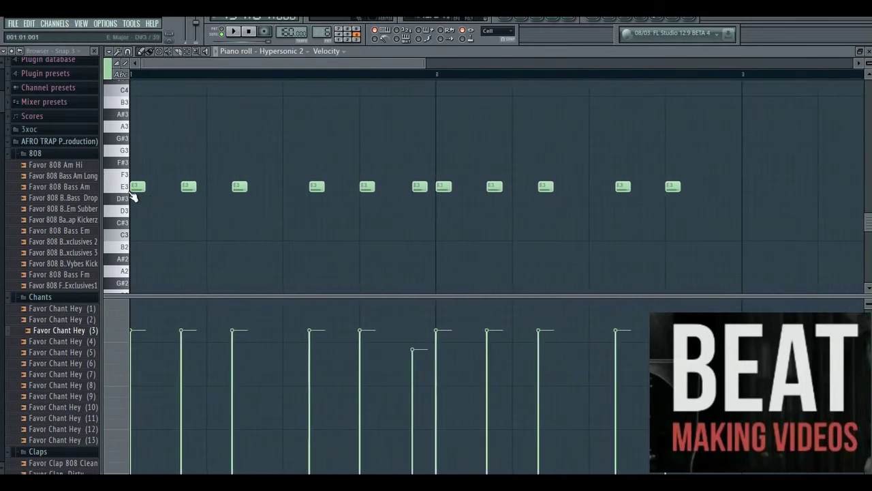
{"action": "left_click", "coordinate": [125, 187]}
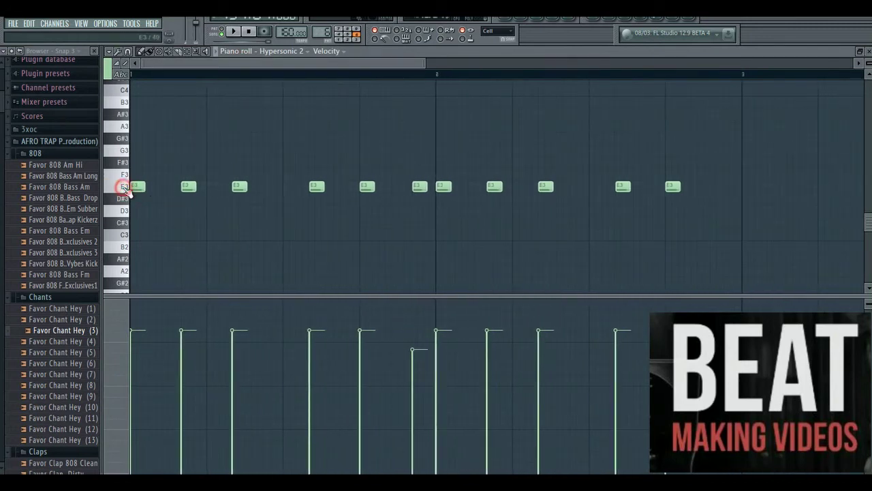
{"action": "left_click", "coordinate": [123, 187]}
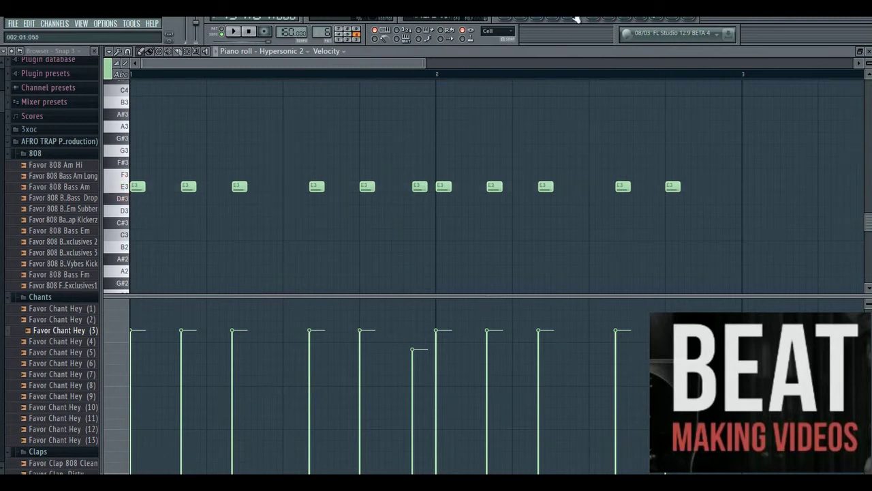
Replay the Bateri #2 clip in the playlist and move it to bar 154 on the Accompagnement track
{"action": "key", "text": "F5"}
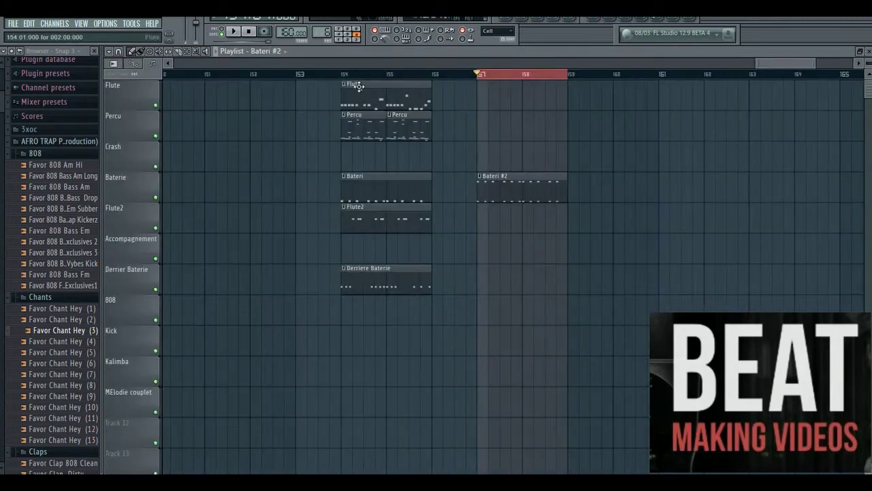
{"action": "left_click", "coordinate": [233, 31]}
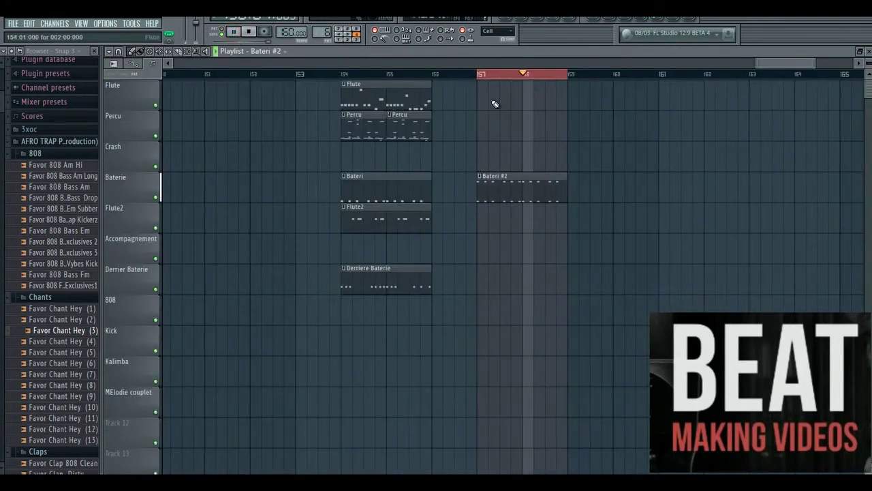
{"action": "key", "text": "space"}
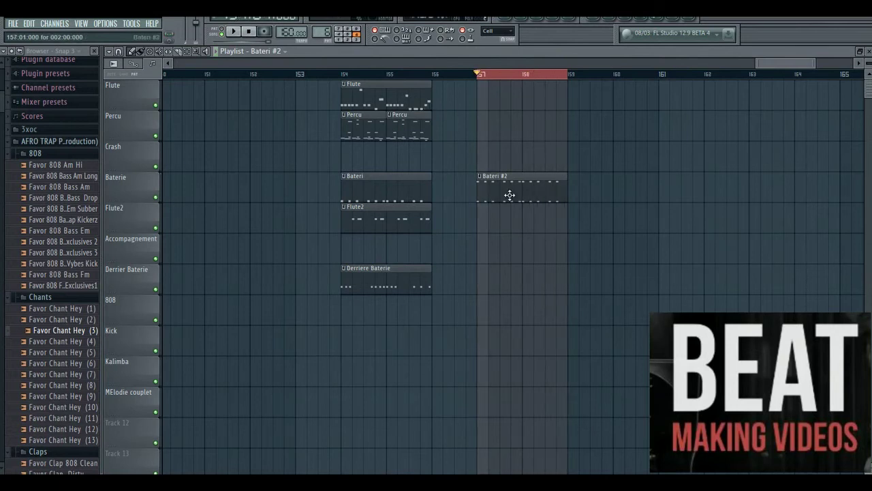
{"action": "left_click_drag", "start_coordinate": [514, 188], "coordinate": [380, 252]}
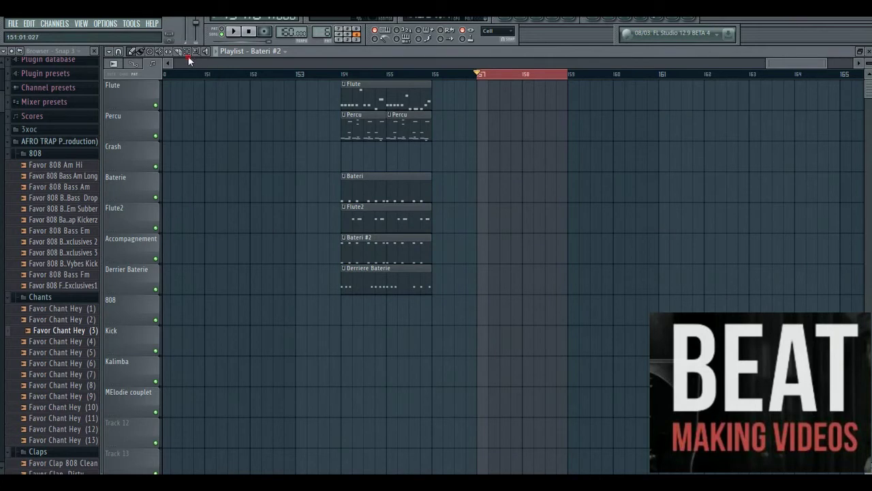
Loop bars 154 to 155 in the playlist, play them and delete the Flute clip
{"action": "left_click_drag", "start_coordinate": [344, 75], "coordinate": [431, 78]}
{"action": "key", "text": "space"}
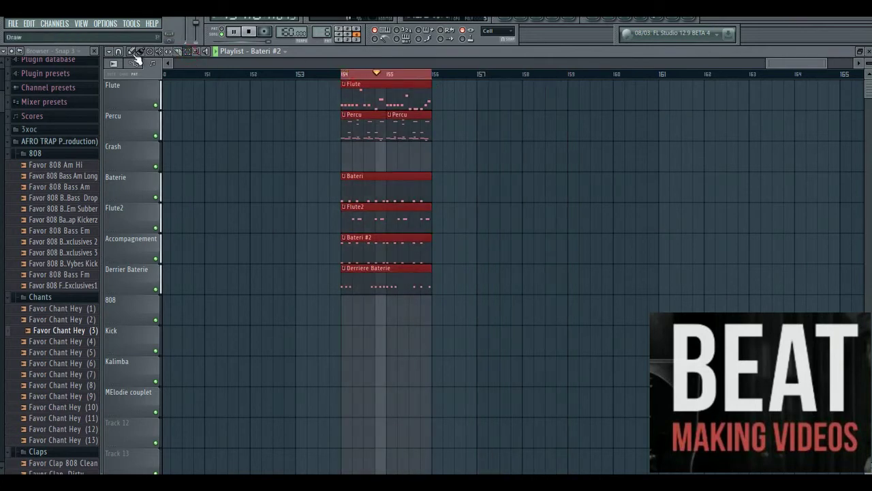
{"action": "right_click", "coordinate": [366, 91]}
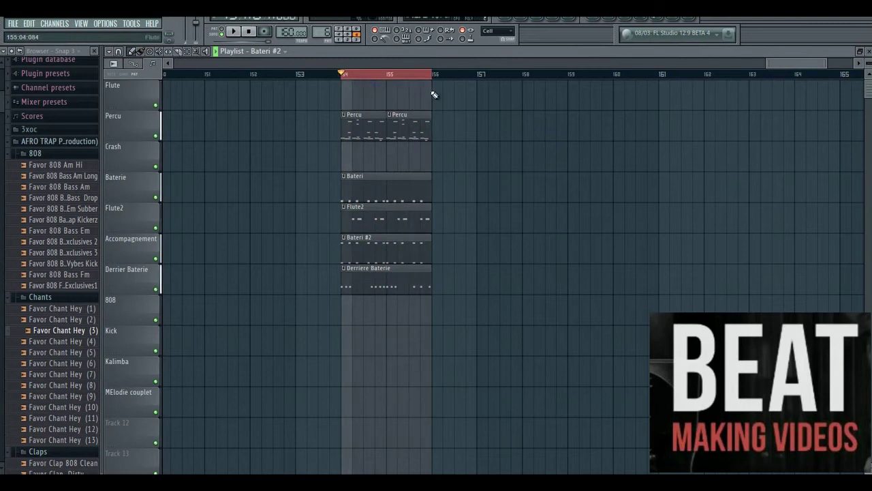
Place the Melodi couplet clip at bar 154 on the MElodie couplet track and open its Purity #12 instrument
{"action": "key", "text": "space"}
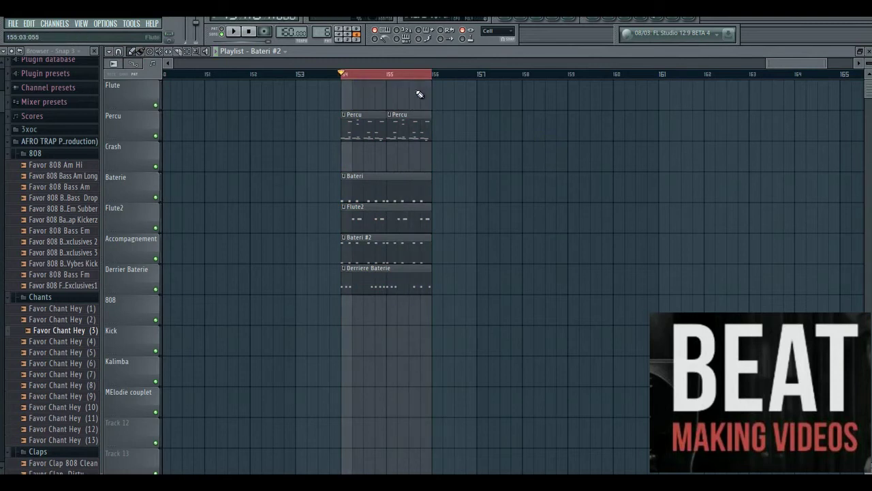
{"action": "left_click", "coordinate": [347, 392]}
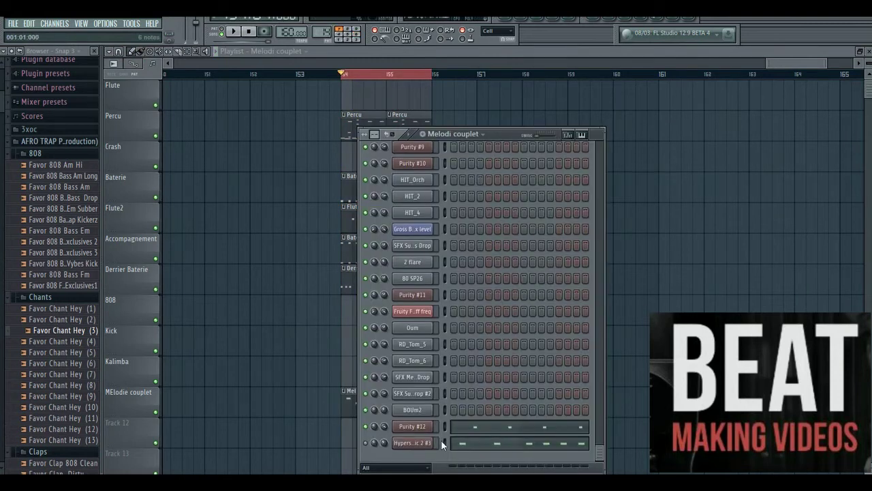
{"action": "left_click", "coordinate": [421, 426]}
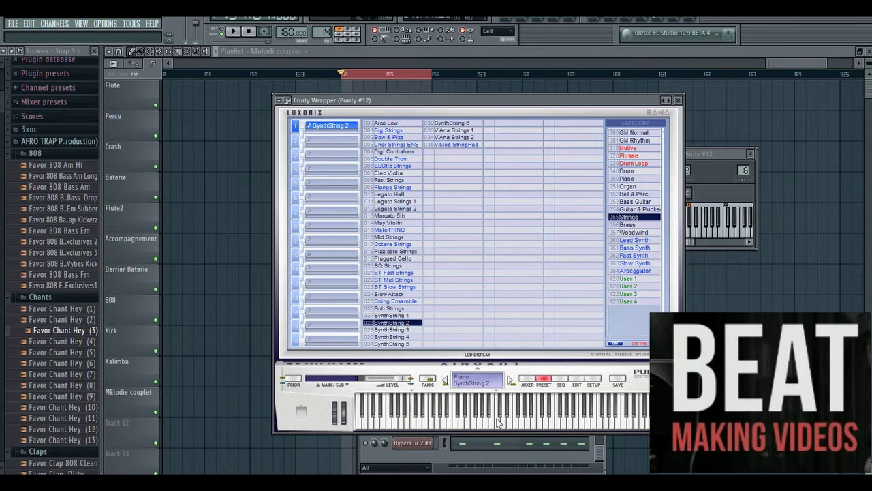
Audition the SynthString 2 preset of Purity #12 and open the channel's notes in the piano roll
{"action": "left_click", "coordinate": [525, 420]}
{"action": "left_click", "coordinate": [551, 422]}
{"action": "left_click", "coordinate": [600, 457]}
{"action": "left_click", "coordinate": [528, 428]}
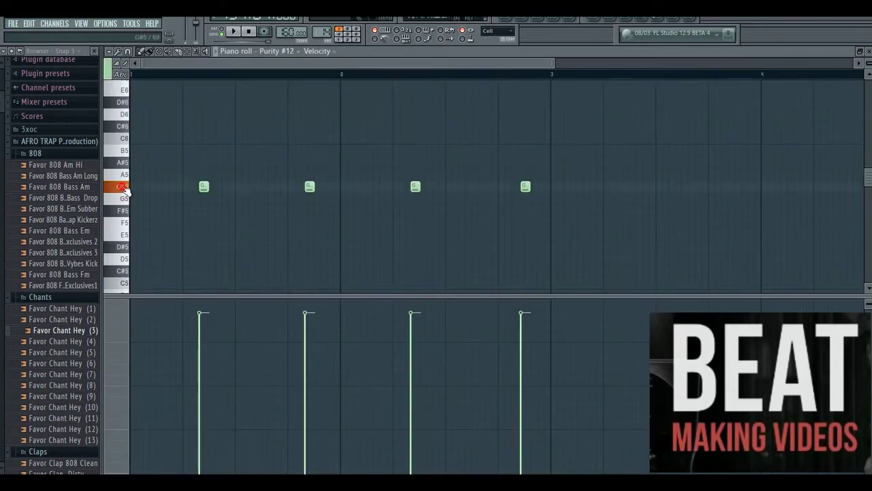
Raise the velocity of all four Purity #12 G#5 notes to maximum during playback, and return to the playlist
{"action": "key", "text": "space"}
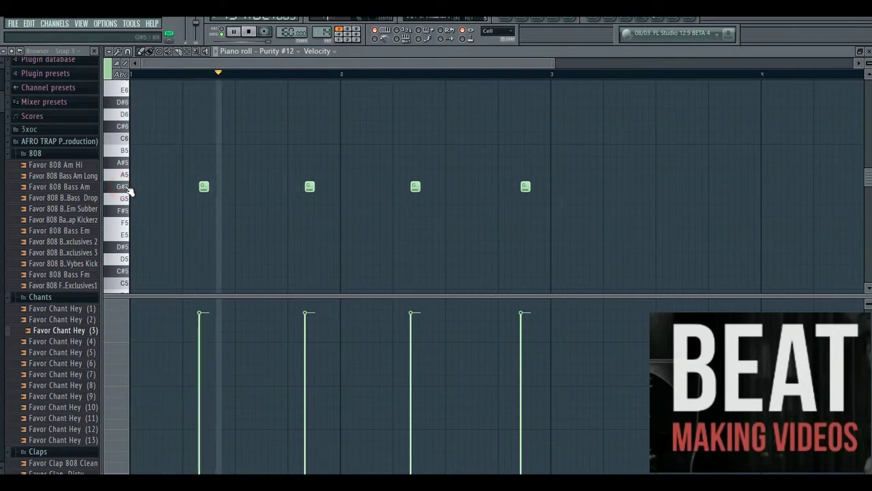
{"action": "left_click_drag", "start_coordinate": [305, 301], "coordinate": [522, 304]}
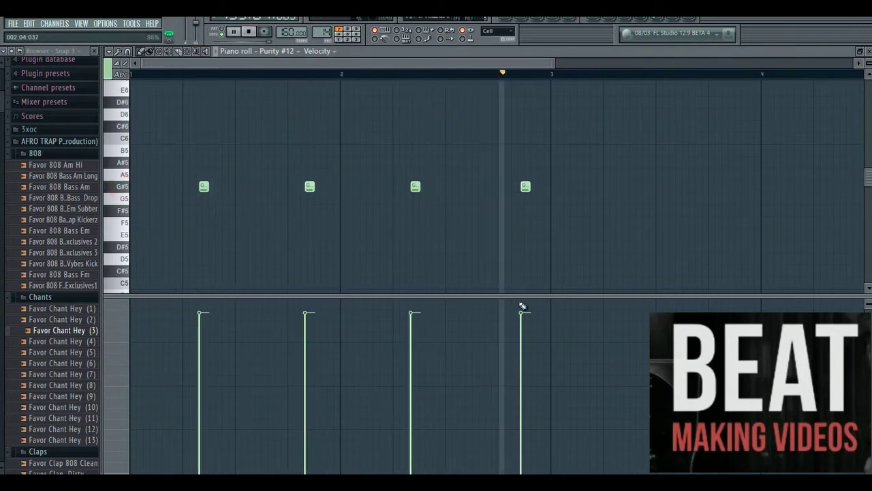
{"action": "left_click", "coordinate": [200, 301]}
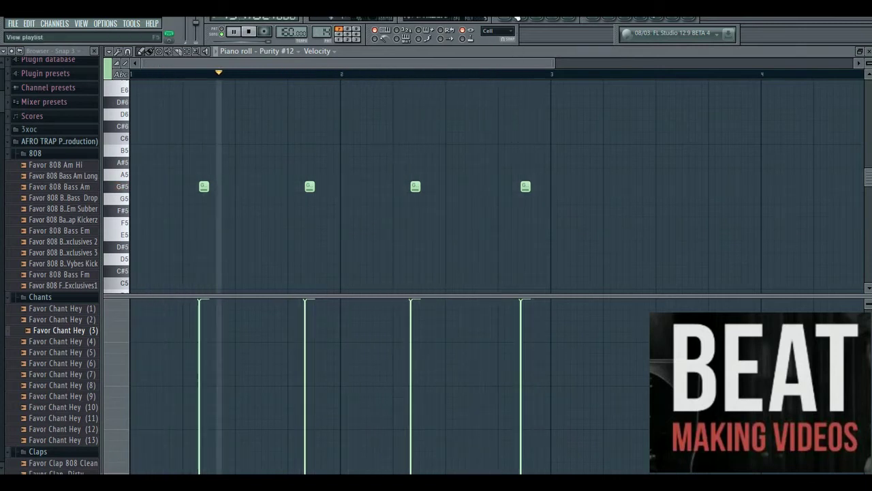
{"action": "left_click", "coordinate": [511, 17]}
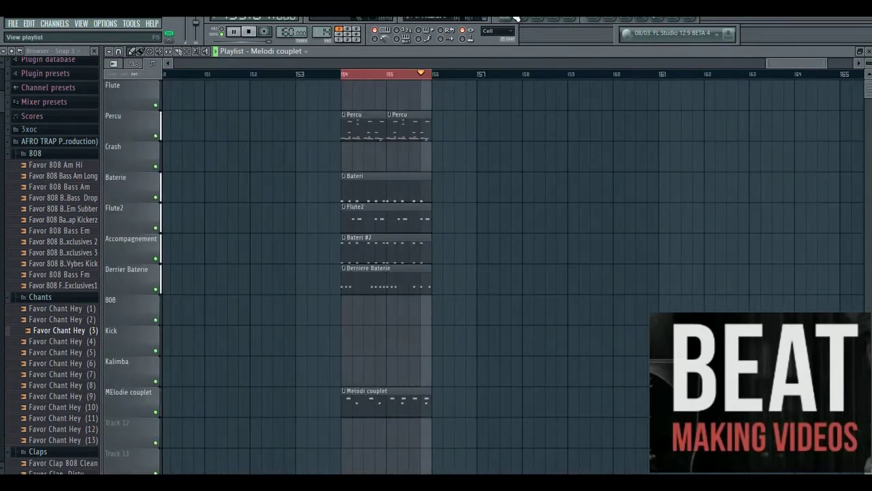
{"action": "key", "text": "space"}
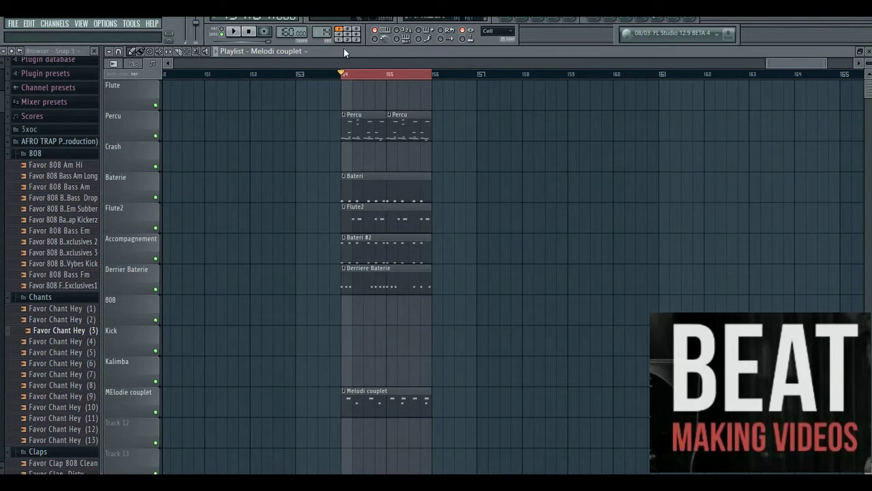
Choose the 808 pattern as clip source and place it at bar 154 on the 808 track
{"action": "left_click", "coordinate": [309, 54]}
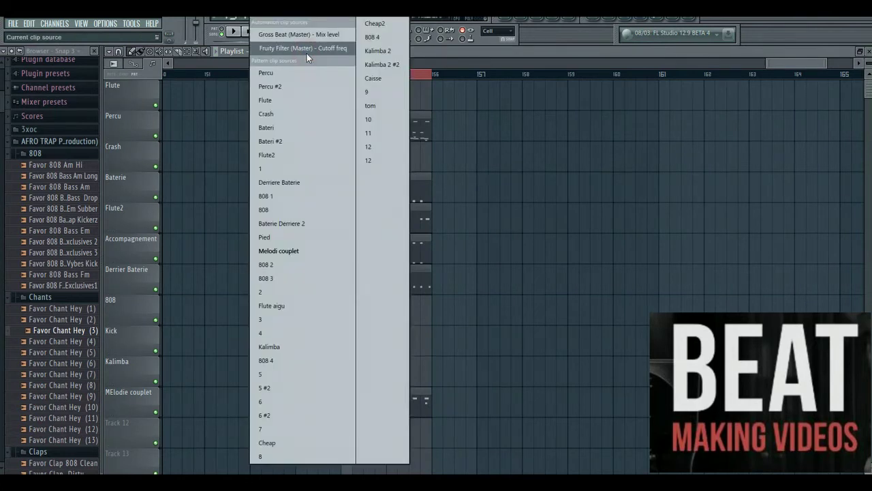
{"action": "left_click", "coordinate": [280, 209]}
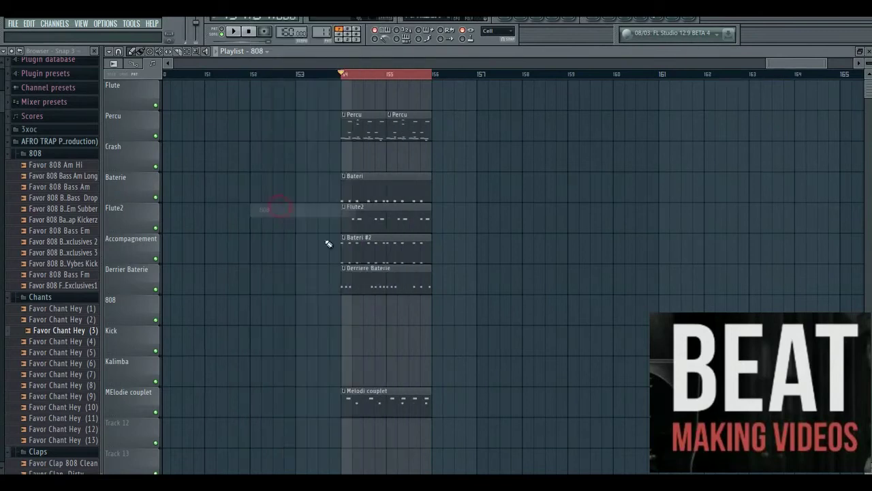
{"action": "left_click", "coordinate": [358, 313]}
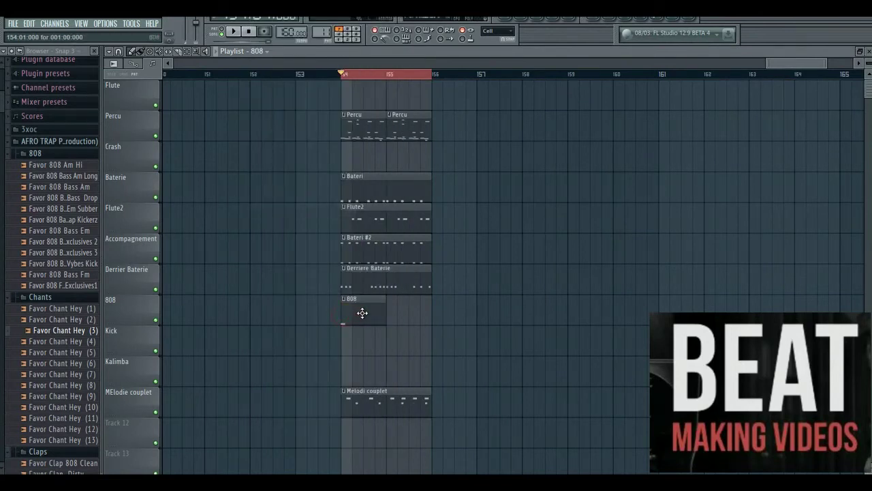
Find the 808 Bass G#M BD808 channel of the 808 pattern, play the beat and open its notes in the piano roll
{"action": "key", "text": "F6"}
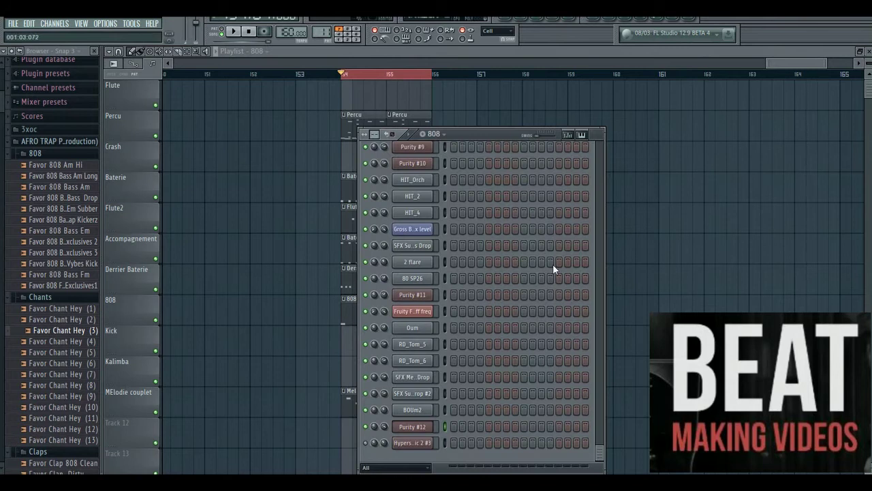
{"action": "scroll", "coordinate": [593, 386], "scroll_direction": "up", "scroll_amount": 10}
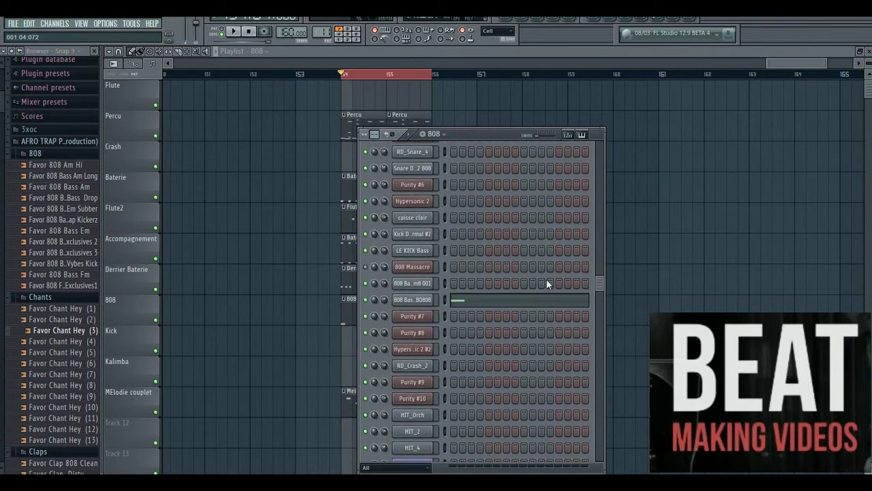
{"action": "left_click", "coordinate": [443, 297]}
{"action": "left_click", "coordinate": [236, 32]}
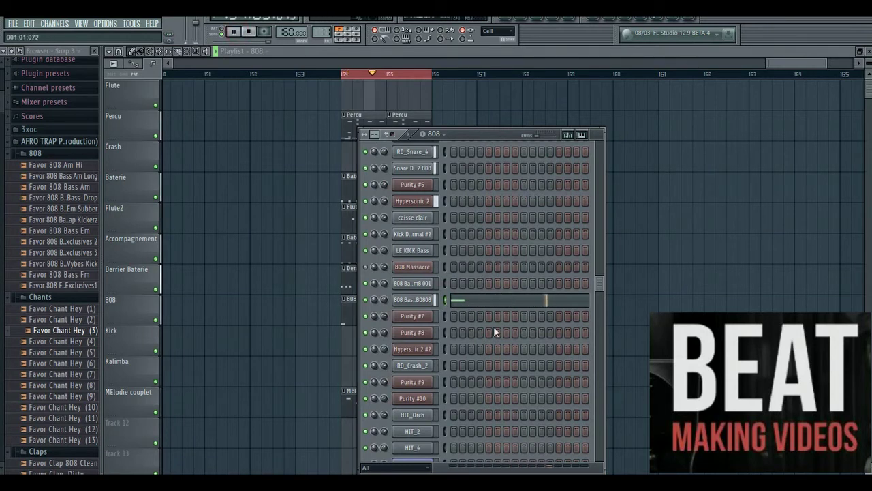
{"action": "left_click", "coordinate": [479, 297]}
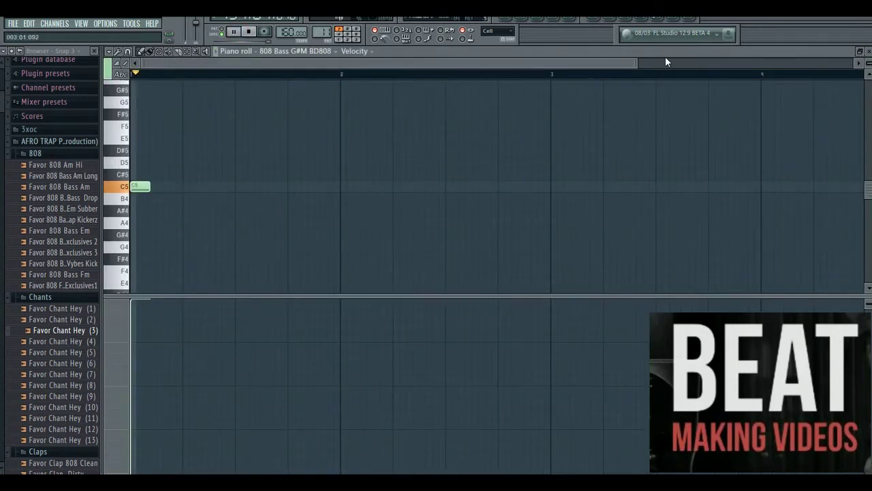
{"action": "left_click_drag", "start_coordinate": [635, 63], "coordinate": [460, 68]}
{"action": "key", "text": "space"}
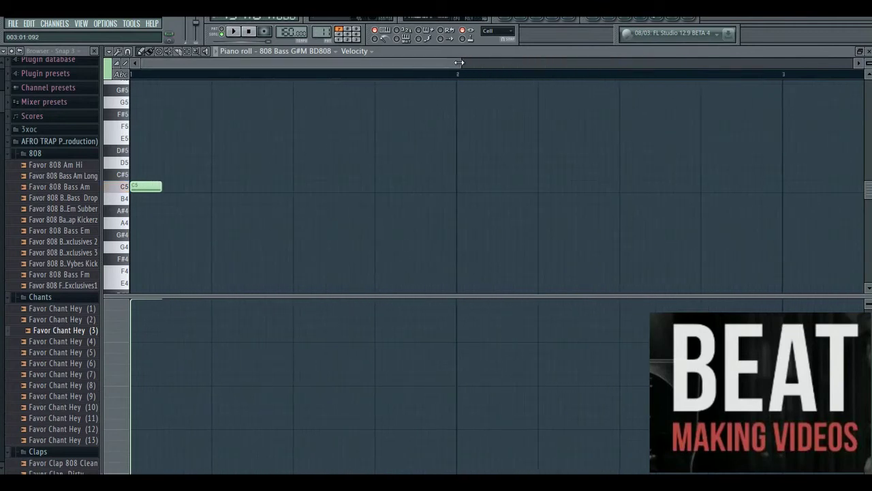
Audition C5, A#4 and several higher keys of the 808 Bass G#M BD808 channel and play the pattern's C5 note
{"action": "left_click", "coordinate": [125, 187]}
{"action": "left_click", "coordinate": [125, 88]}
{"action": "left_click", "coordinate": [126, 103]}
{"action": "left_click", "coordinate": [126, 139]}
{"action": "left_click", "coordinate": [126, 162]}
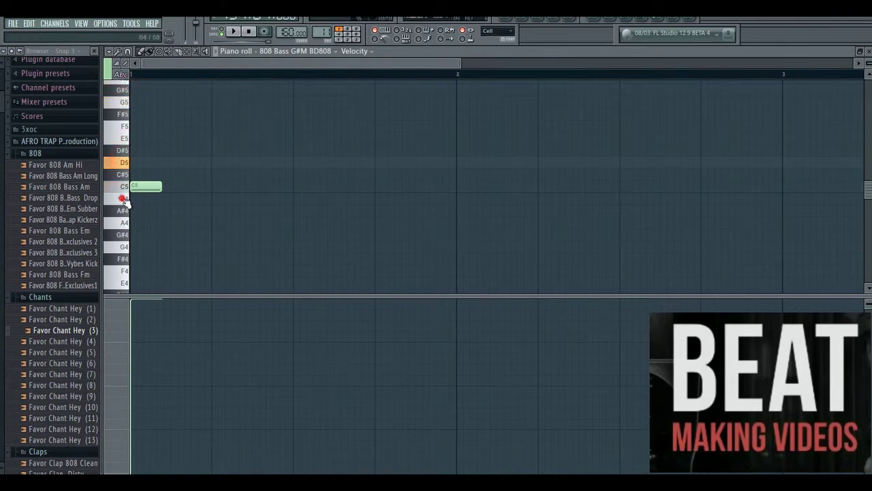
{"action": "left_click", "coordinate": [124, 187]}
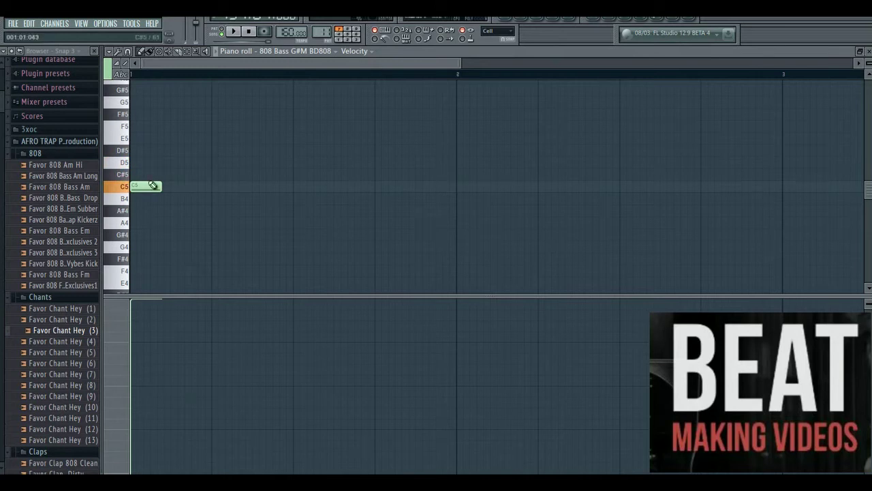
{"action": "left_click", "coordinate": [126, 213]}
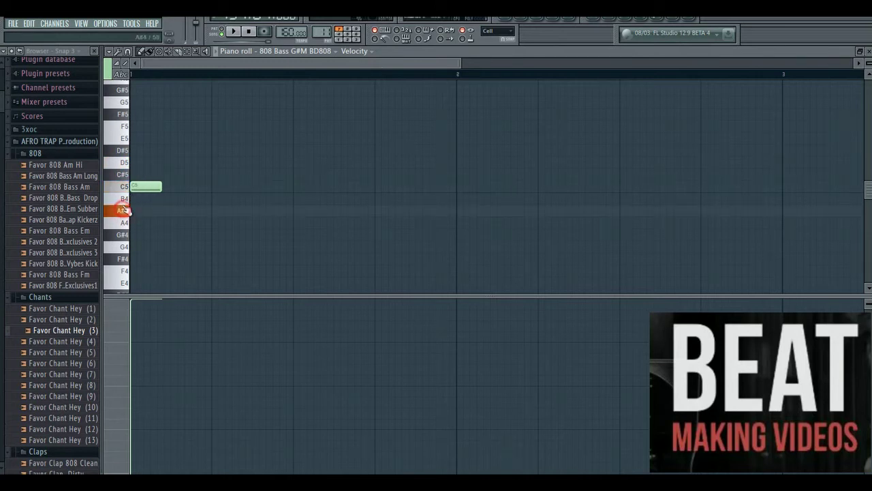
{"action": "left_click", "coordinate": [123, 192]}
{"action": "key", "text": "space"}
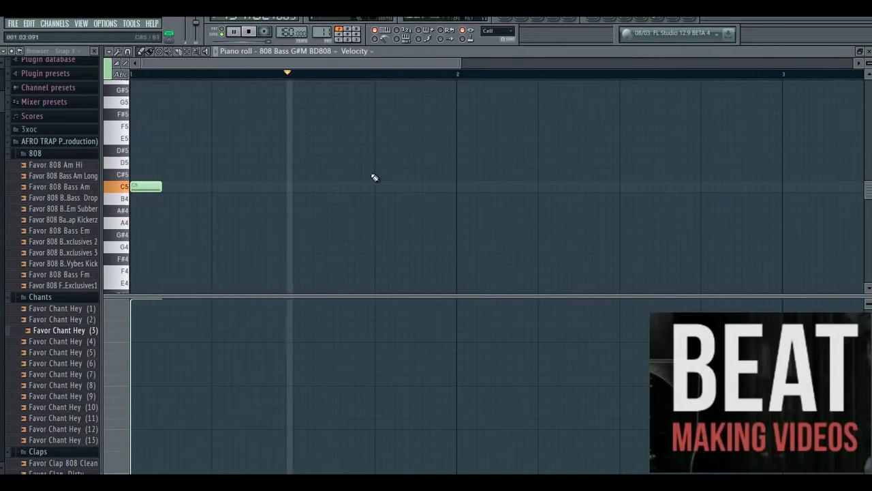
Try a B4 note near the end of bar 2 in the 808 bass piano roll, and delete it
{"action": "left_click", "coordinate": [762, 162]}
{"action": "left_click_drag", "start_coordinate": [762, 162], "coordinate": [749, 203]}
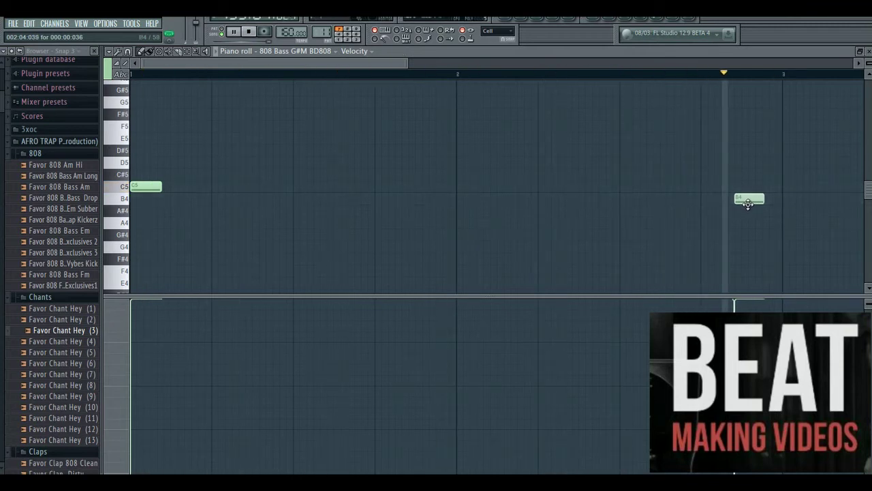
{"action": "key", "text": "space"}
{"action": "right_click", "coordinate": [750, 203]}
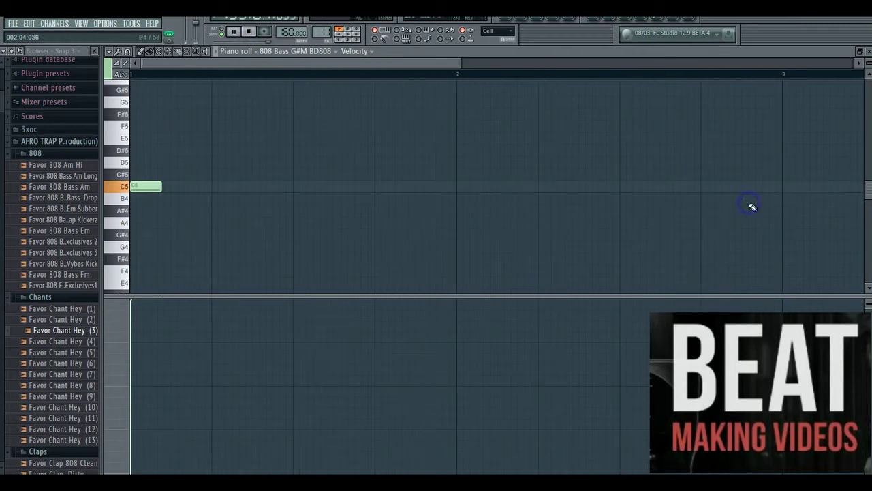
Return to the playlist and place the Flute aigu pattern at bar 154 on the Flute track
{"action": "left_click", "coordinate": [511, 21]}
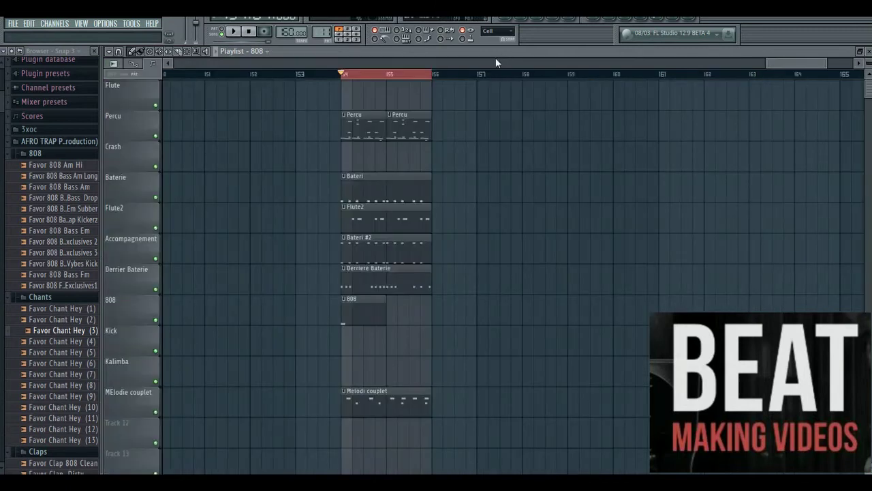
{"action": "scroll", "coordinate": [615, 253], "scroll_direction": "left", "scroll_amount": 3}
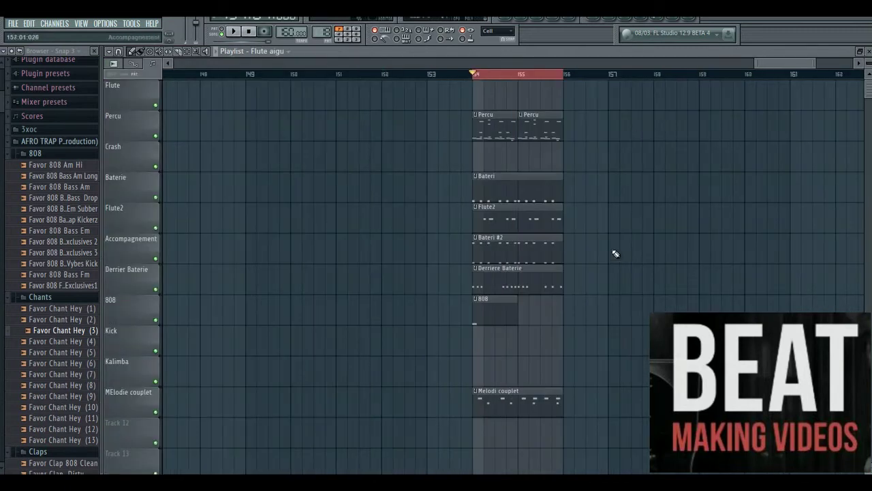
{"action": "left_click", "coordinate": [472, 94]}
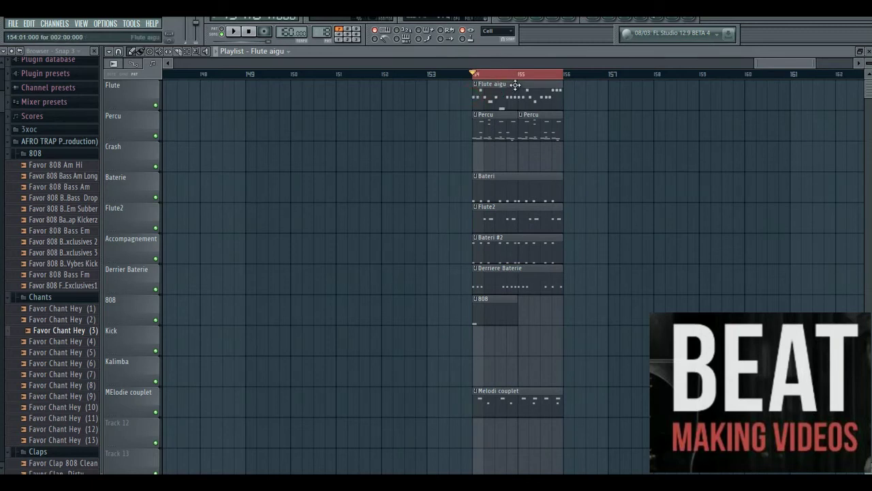
Play the Flute aigu pattern and examine the Pan Flute preset of its Purity #8 channel
{"action": "left_click", "coordinate": [233, 31]}
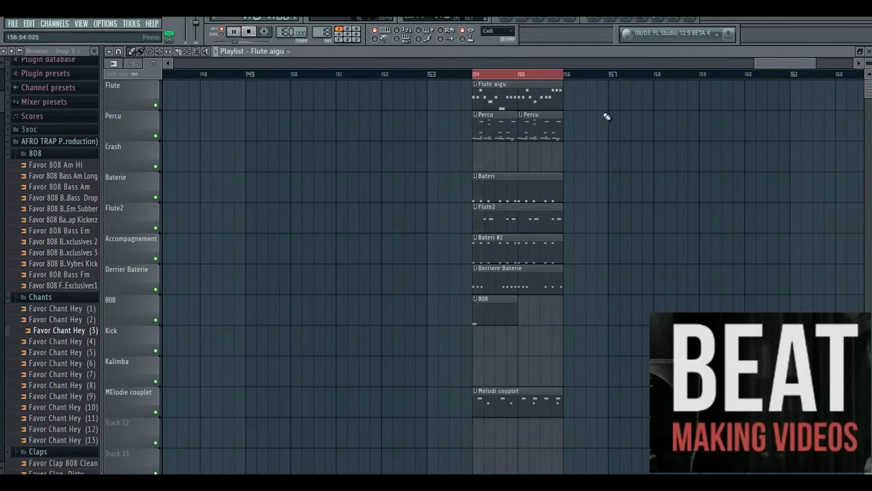
{"action": "left_click", "coordinate": [530, 19]}
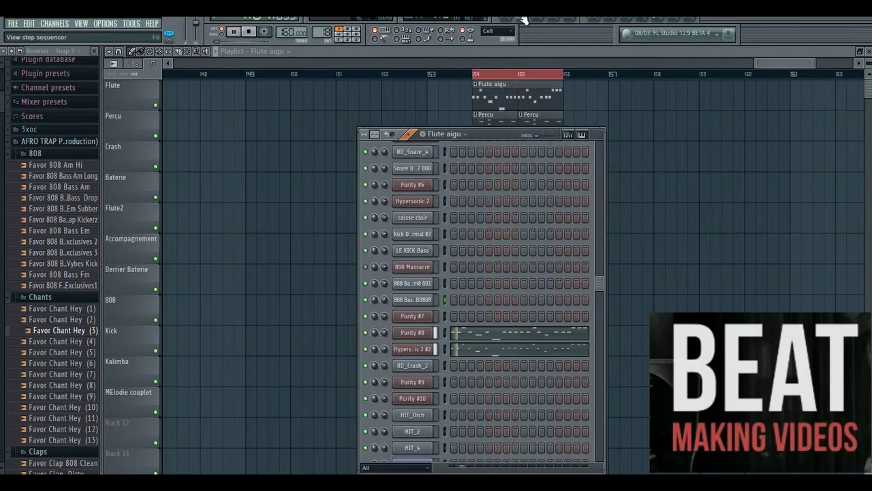
{"action": "key", "text": "space"}
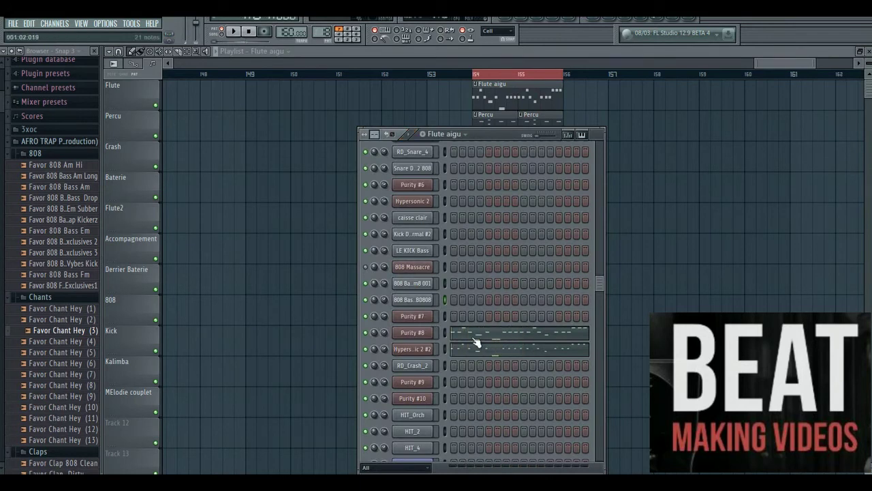
{"action": "left_click", "coordinate": [427, 335]}
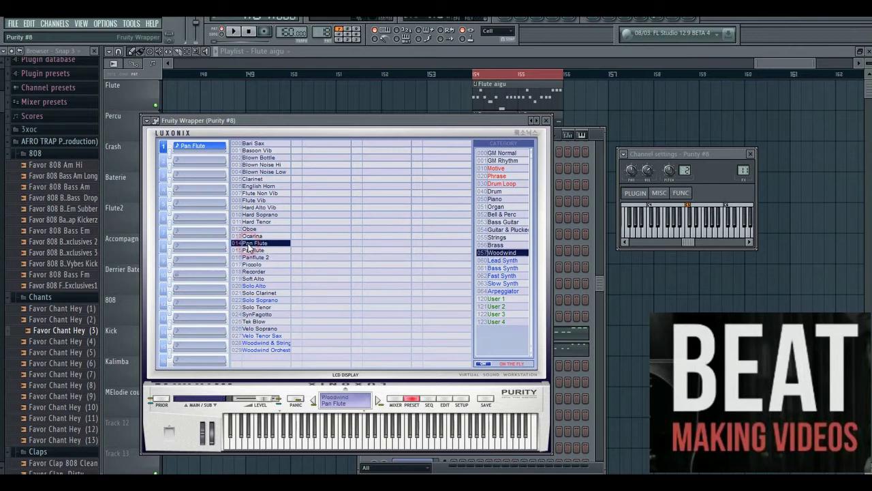
Examine the Purity #8 notes of the Flute aigu pattern across both bars and audition the G#6, B6 and D#6 keys
{"action": "double_click", "coordinate": [554, 109]}
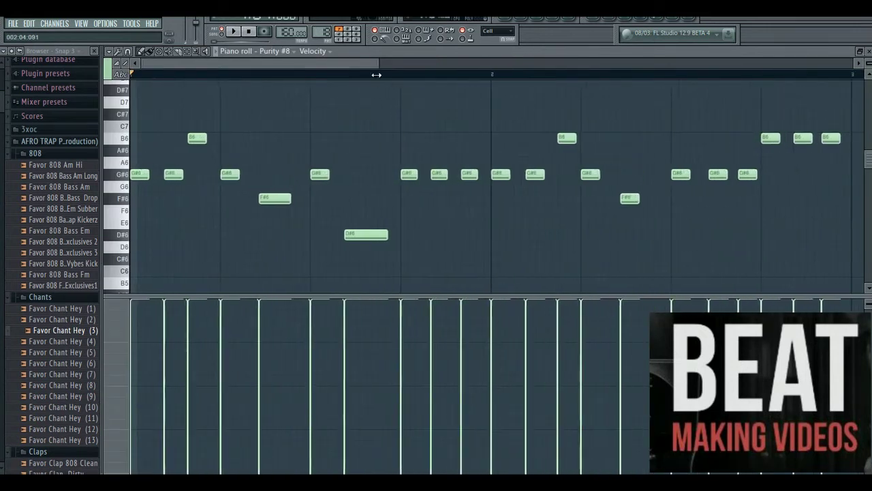
{"action": "left_click_drag", "start_coordinate": [376, 75], "coordinate": [374, 75]}
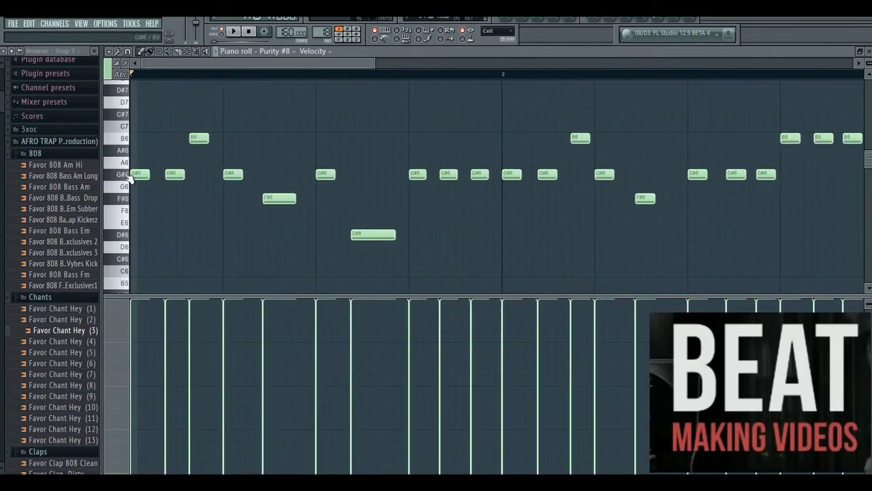
{"action": "left_click", "coordinate": [127, 175]}
{"action": "left_click", "coordinate": [127, 139]}
{"action": "left_click", "coordinate": [126, 235]}
{"action": "left_click_drag", "start_coordinate": [236, 64], "coordinate": [265, 62]}
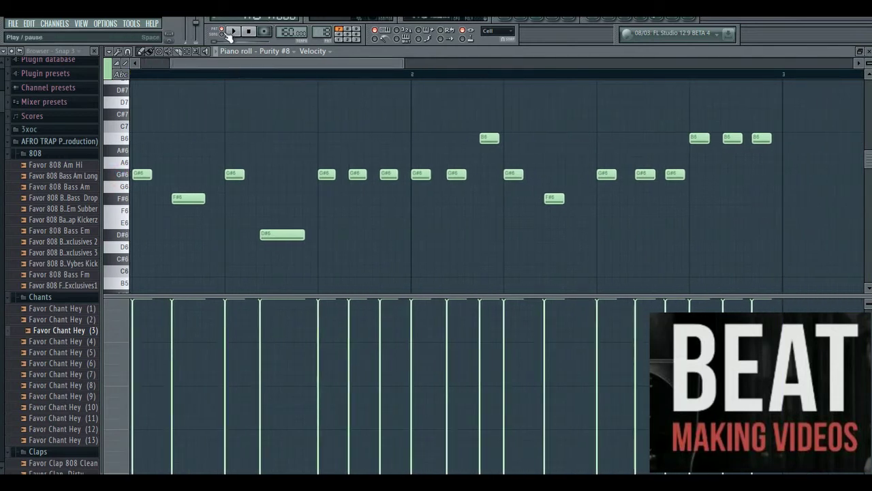
Play the Flute aigu pattern from its Purity #8 piano roll with both bars of notes in view
{"action": "left_click", "coordinate": [233, 32]}
{"action": "left_click", "coordinate": [266, 66]}
{"action": "left_click_drag", "start_coordinate": [266, 66], "coordinate": [225, 63]}
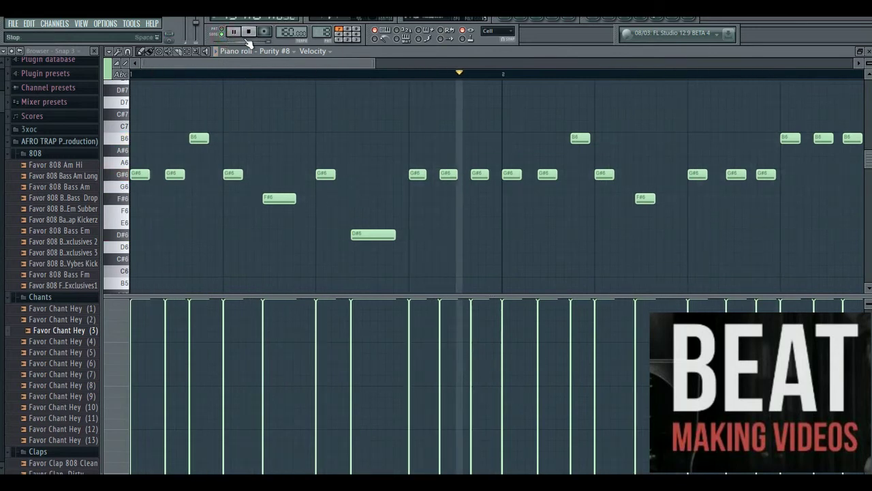
Return to the playlist, stop playback and place the Kalimba pattern at bar 154 on the Kalimba track
{"action": "key", "text": "F5"}
{"action": "key", "text": "space"}
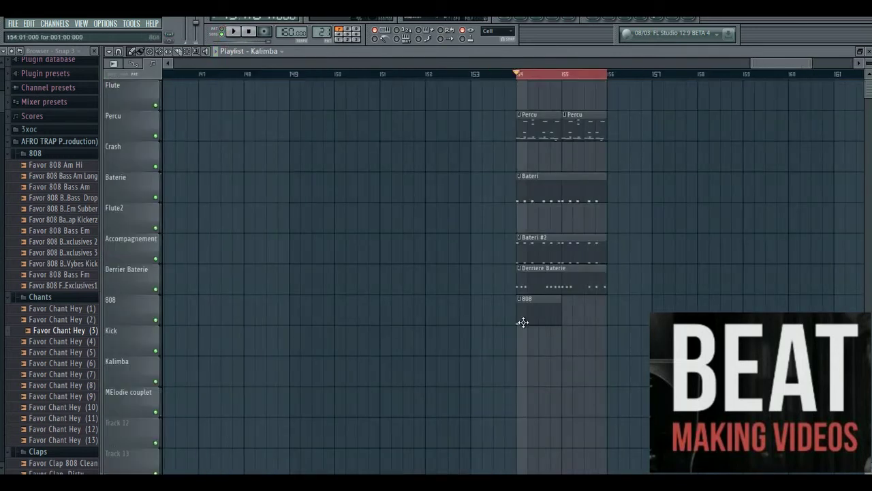
{"action": "left_click", "coordinate": [529, 367]}
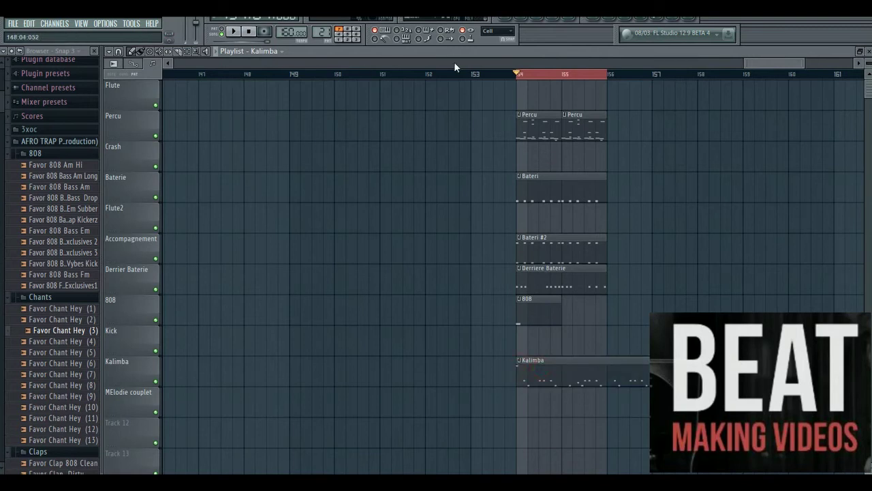
Duplicate the Percu, Bateri, Bateri #2 and Derriere Baterie clips to bar 156 in the playlist
{"action": "left_click", "coordinate": [524, 17]}
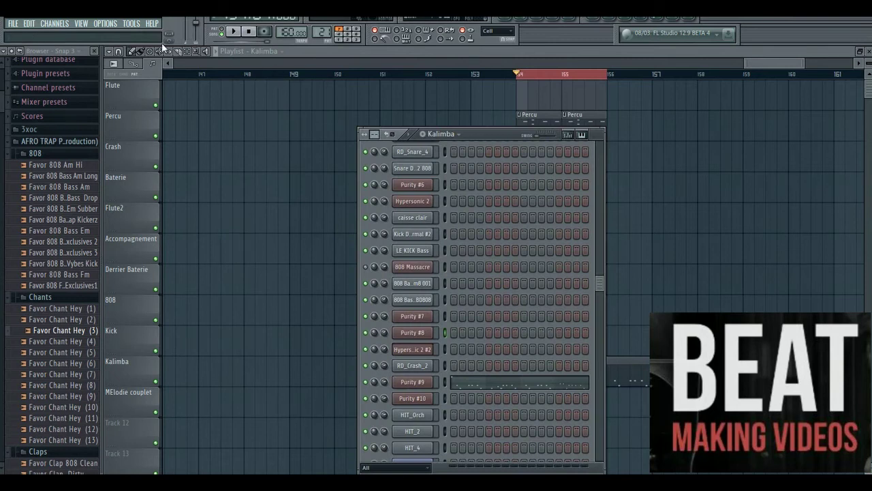
{"action": "left_click", "coordinate": [187, 53]}
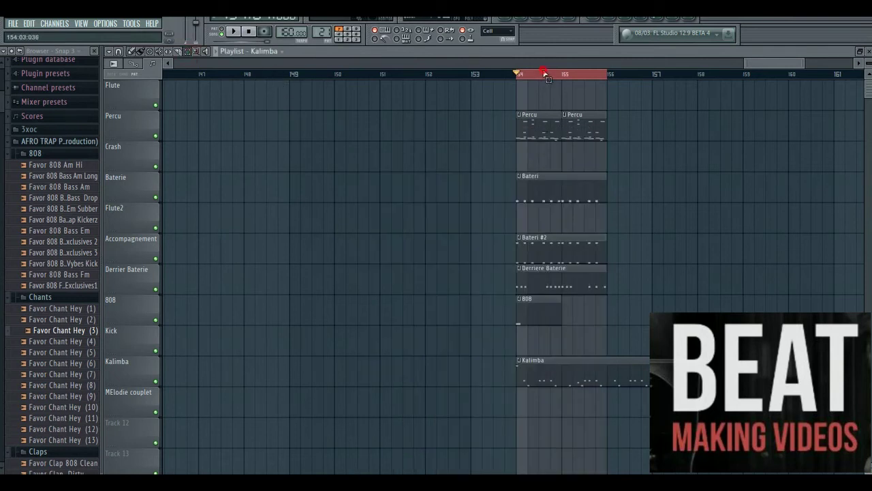
{"action": "left_click_drag", "start_coordinate": [525, 111], "coordinate": [595, 269]}
{"action": "left_click", "coordinate": [107, 53]}
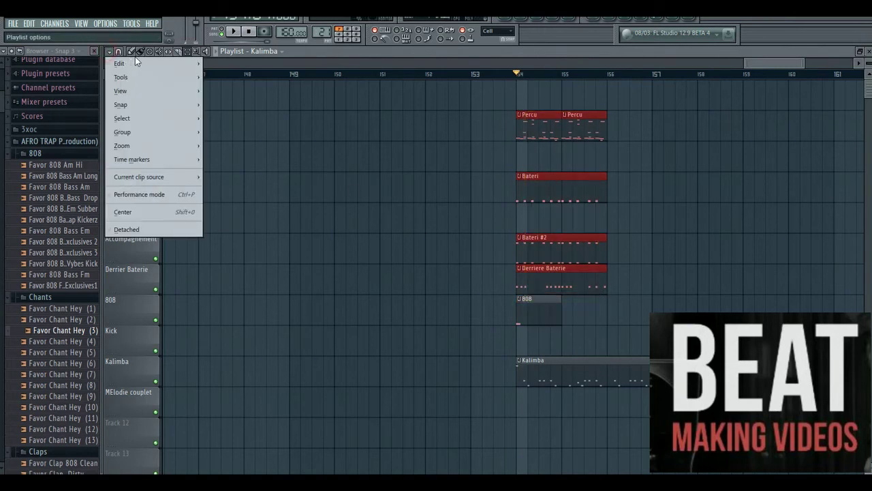
{"action": "mouse_move", "coordinate": [129, 61]}
{"action": "left_click", "coordinate": [233, 101]}
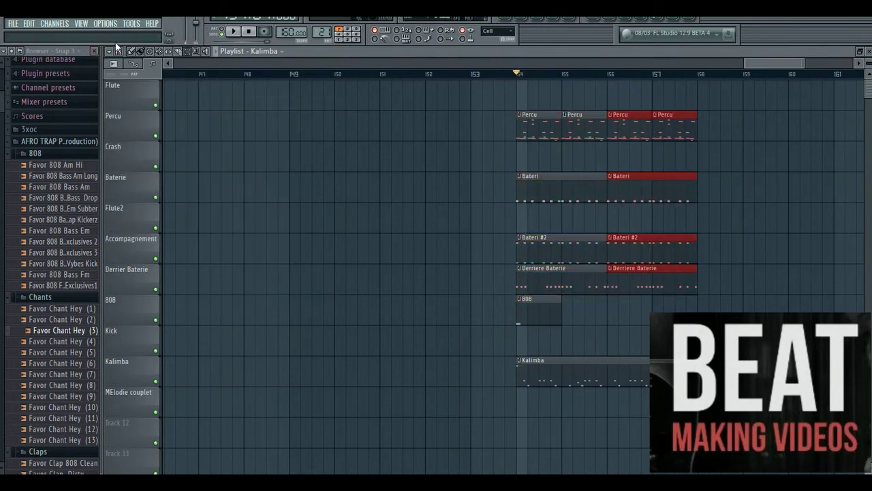
{"action": "left_click", "coordinate": [436, 130]}
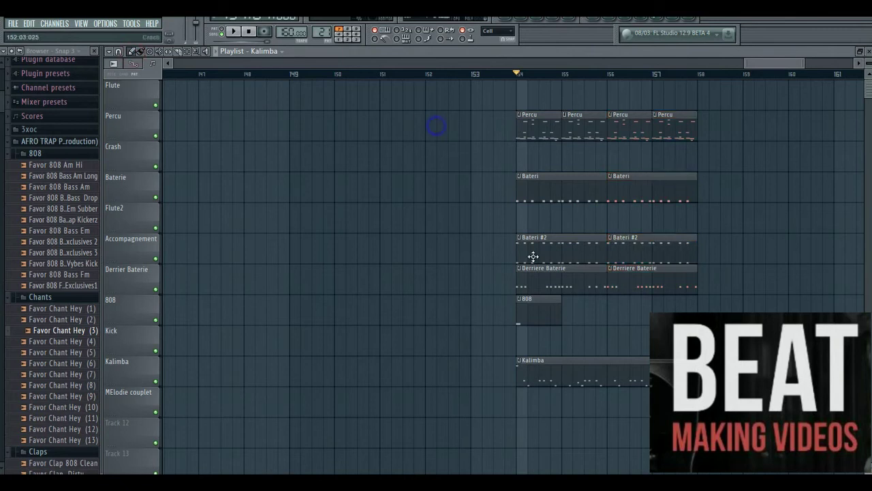
Replace the clip on the 808 track with 808, 808 2 and 808 clips at bars 154, 155 and 156
{"action": "right_click", "coordinate": [546, 318]}
{"action": "left_click", "coordinate": [282, 52]}
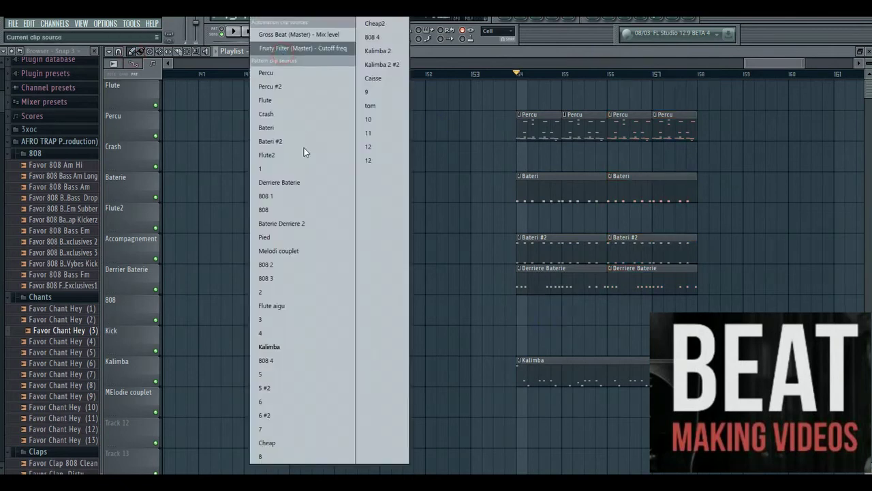
{"action": "left_click", "coordinate": [305, 157]}
{"action": "left_click_drag", "start_coordinate": [540, 118], "coordinate": [551, 76]}
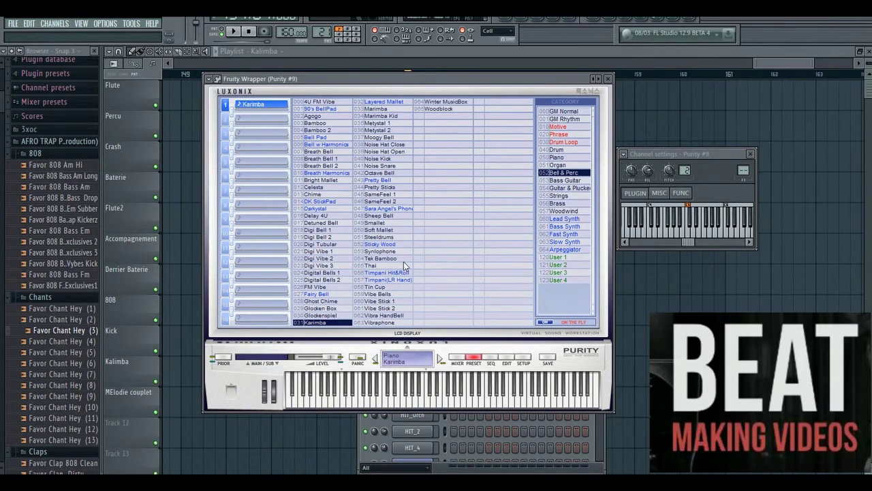
Examine the Karimba preset in the Bell & Perc category of the Kalimba pattern's Purity #9 channel
{"action": "left_click", "coordinate": [318, 322]}
{"action": "left_click", "coordinate": [440, 402]}
{"action": "left_click", "coordinate": [609, 80]}
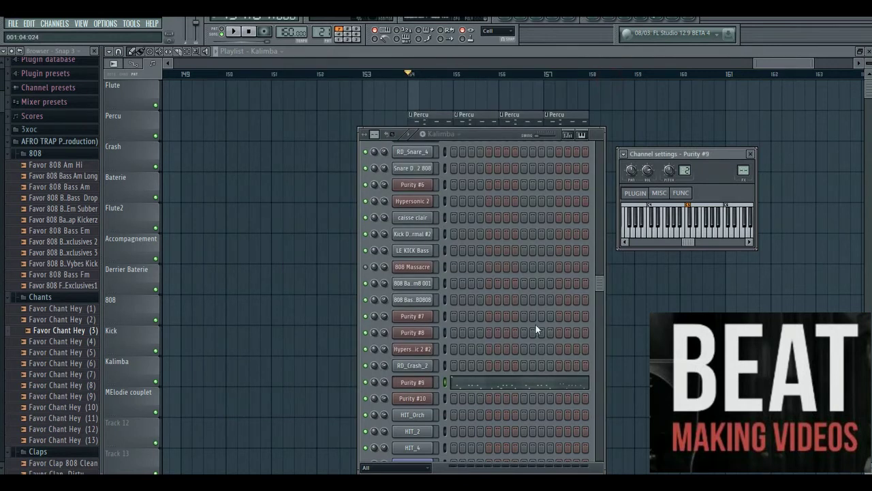
Open the Purity #9 notes of the Kalimba pattern, audition the B6 and G#5 keys and play the pattern
{"action": "left_click", "coordinate": [477, 385]}
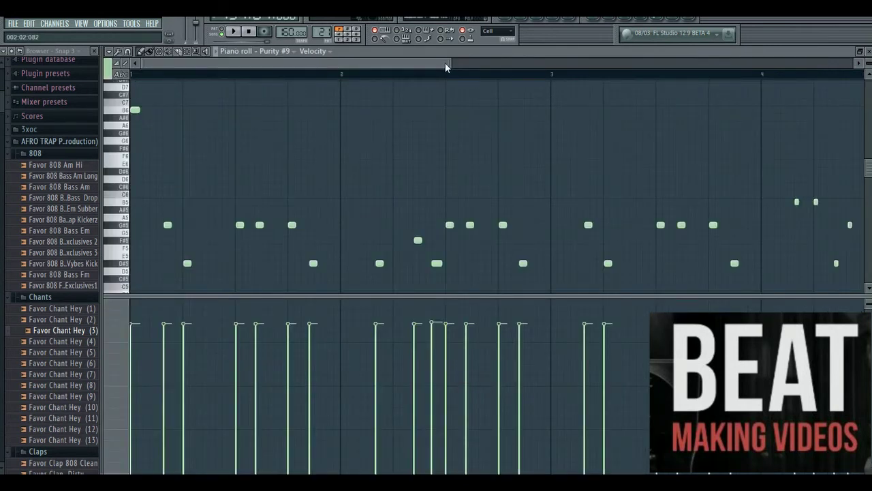
{"action": "left_click_drag", "start_coordinate": [449, 62], "coordinate": [359, 62]}
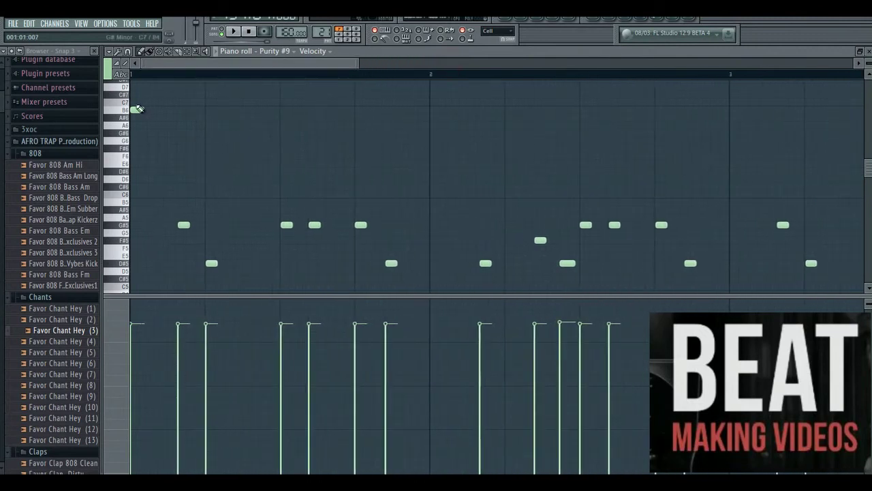
{"action": "left_click", "coordinate": [118, 110]}
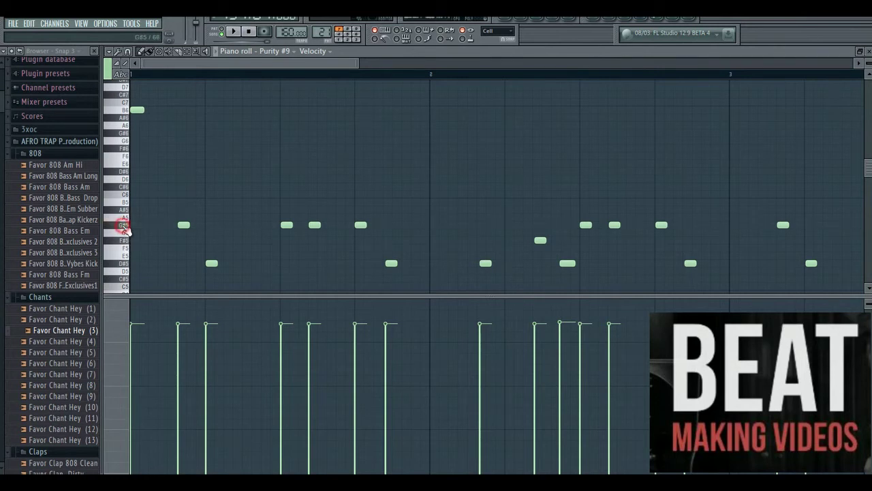
{"action": "left_click", "coordinate": [233, 31]}
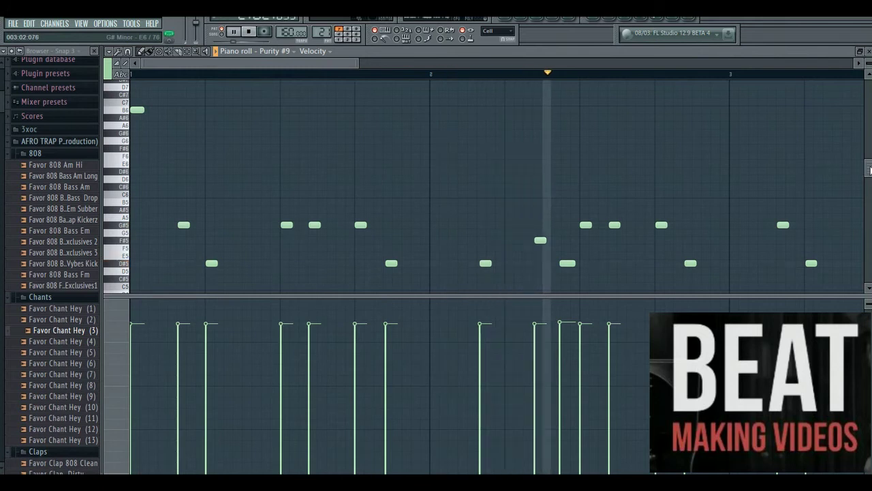
{"action": "scroll", "coordinate": [868, 170], "scroll_direction": "down", "scroll_amount": 5}
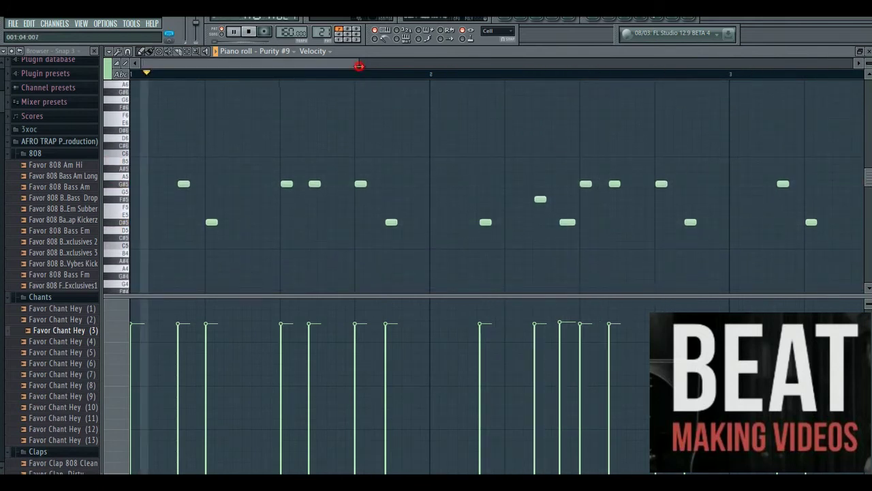
{"action": "left_click_drag", "start_coordinate": [358, 63], "coordinate": [479, 64]}
{"action": "scroll", "coordinate": [479, 64], "scroll_direction": "up", "scroll_amount": 2}
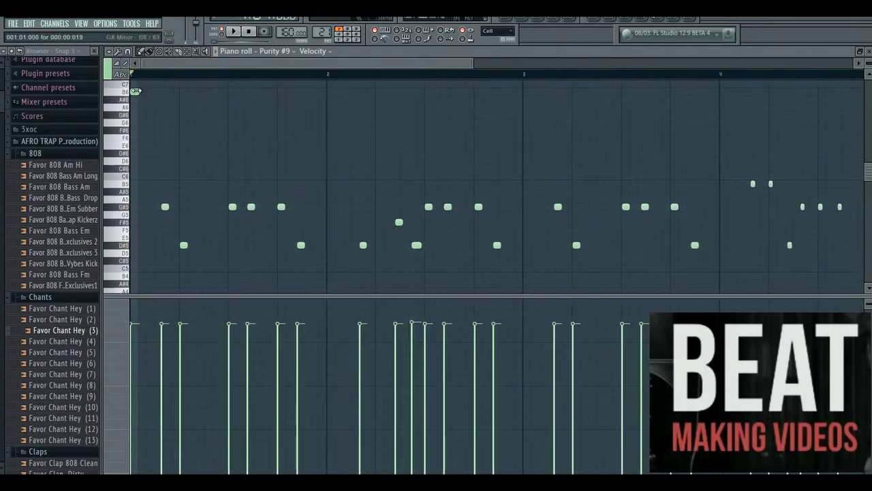
Replace the B6 note at the start of bar 1 with a short D#5 note after auditioning G#5 and D#5
{"action": "left_click", "coordinate": [127, 207]}
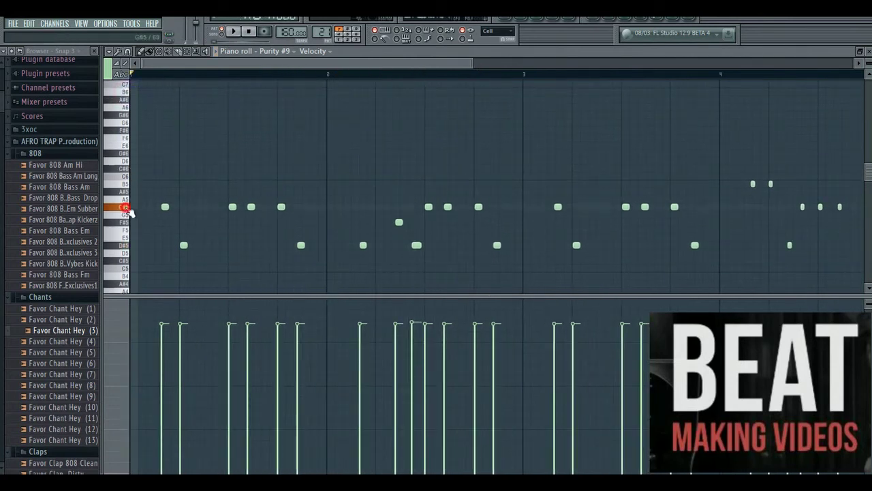
{"action": "left_click", "coordinate": [125, 245]}
{"action": "left_click", "coordinate": [126, 244]}
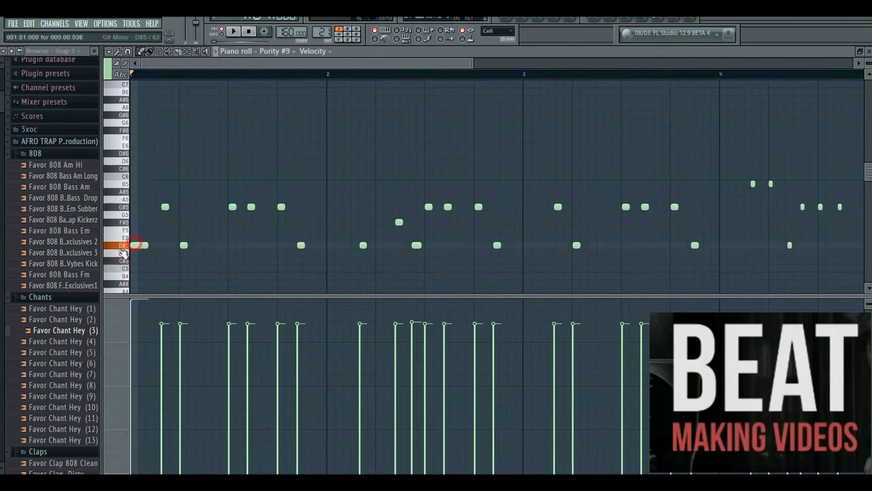
{"action": "left_click_drag", "start_coordinate": [147, 244], "coordinate": [140, 246]}
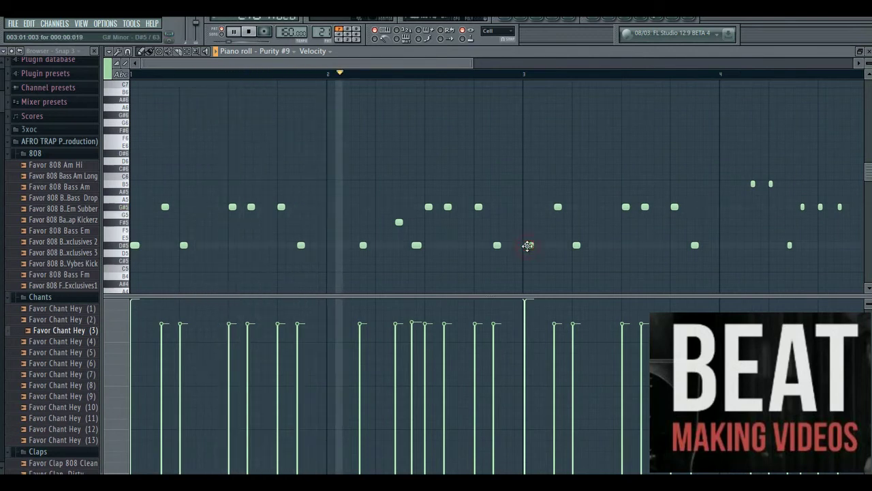
Add a short D#5 note at the start of bar 3 in the Kalimba pattern and check it during playback
{"action": "left_click", "coordinate": [530, 245]}
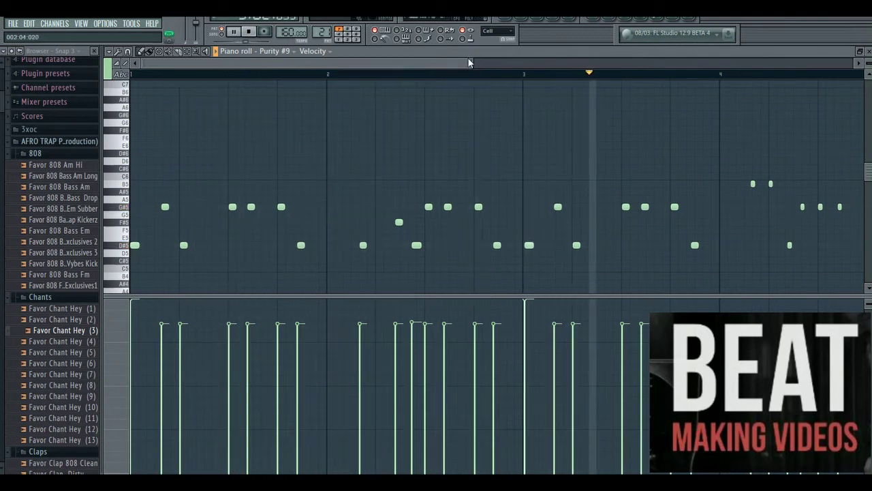
{"action": "right_click", "coordinate": [529, 244]}
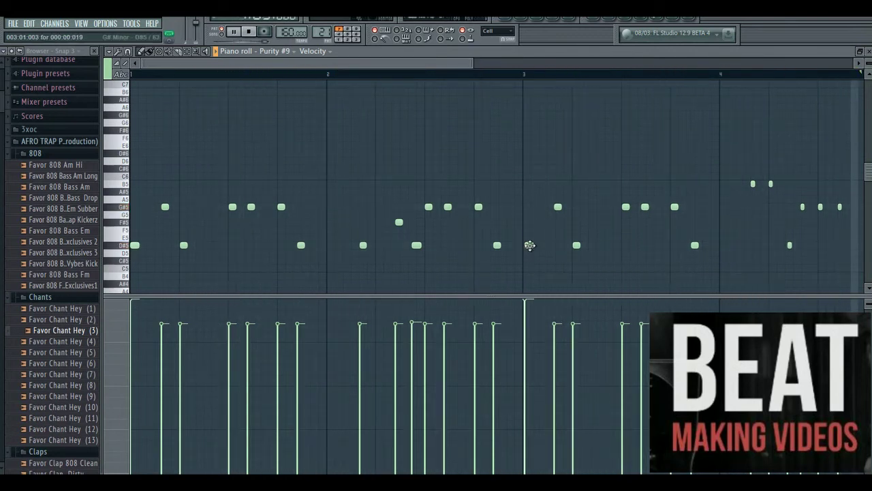
{"action": "left_click", "coordinate": [529, 244]}
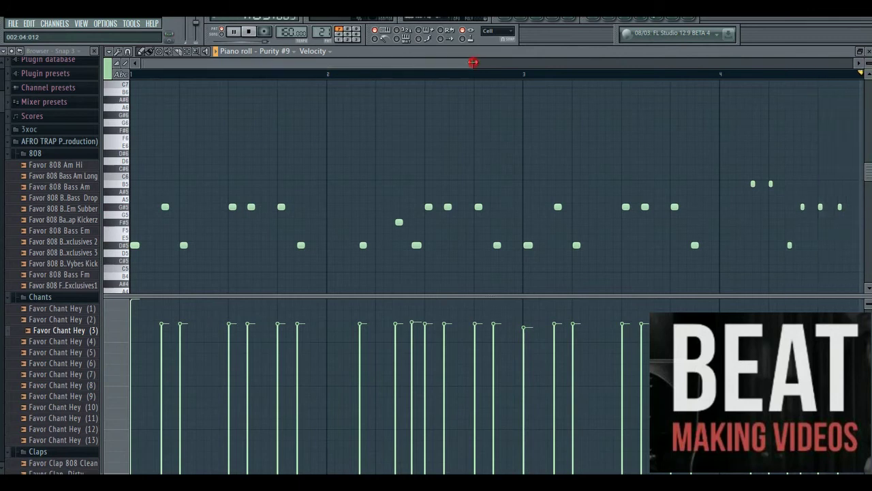
{"action": "key", "text": "space"}
Play the Kalimba pattern and examine its Purity #9 notes from bar 1 through bar 4
{"action": "left_click_drag", "start_coordinate": [475, 58], "coordinate": [409, 63]}
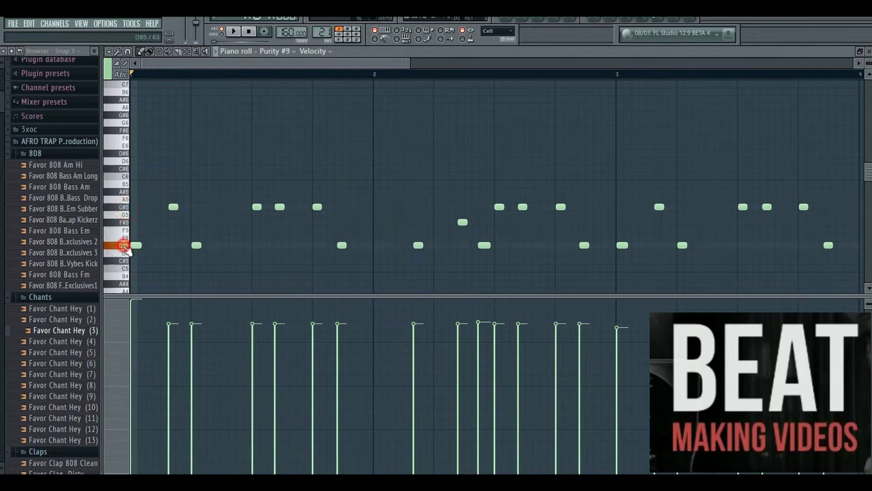
{"action": "key", "text": "space"}
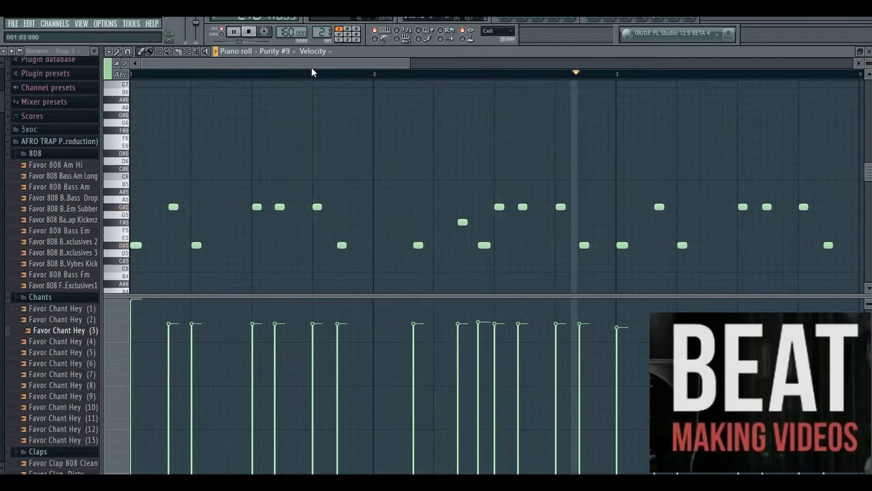
{"action": "left_click_drag", "start_coordinate": [325, 64], "coordinate": [512, 65]}
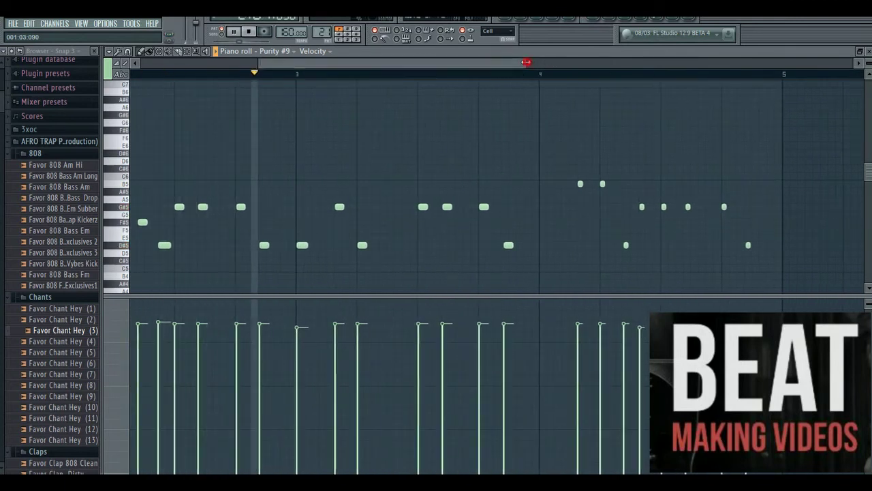
{"action": "left_click_drag", "start_coordinate": [526, 62], "coordinate": [500, 63]}
{"action": "key", "text": "space"}
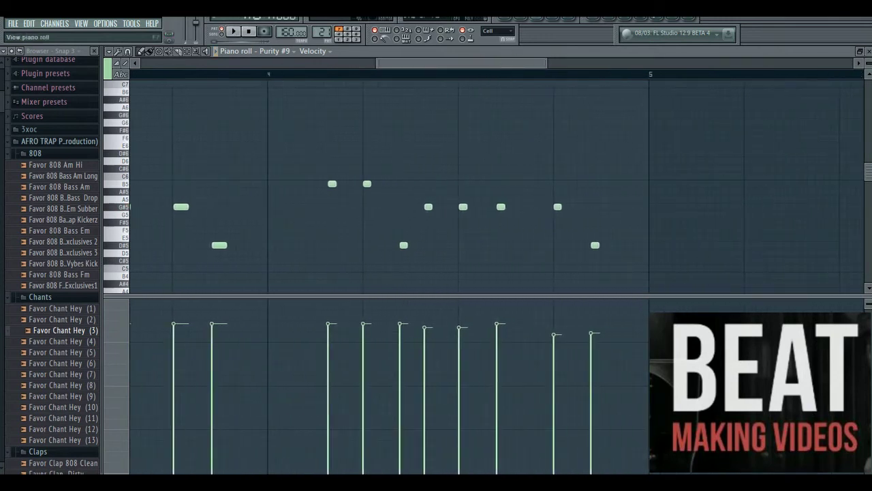
Play the playlist arrangement from bar 154 and place the Cheap pattern at bar 154 on the MElodie couplet track
{"action": "left_click", "coordinate": [523, 20]}
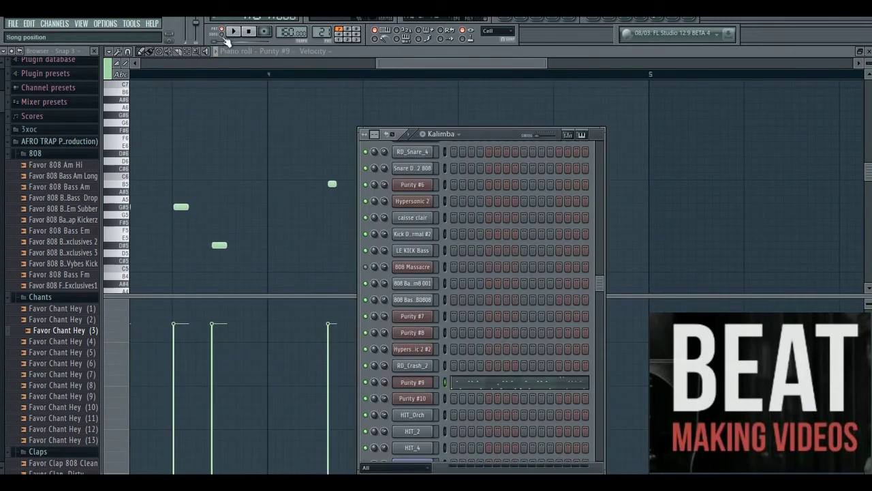
{"action": "left_click", "coordinate": [505, 19]}
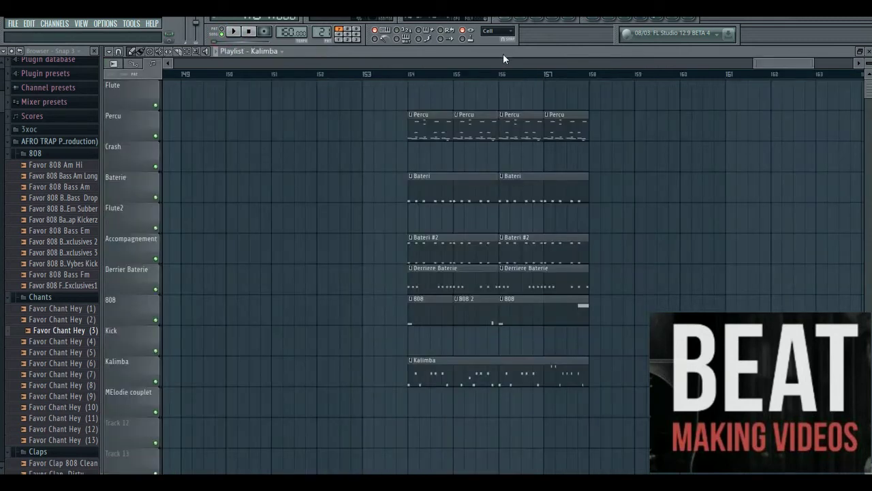
{"action": "key", "text": "space"}
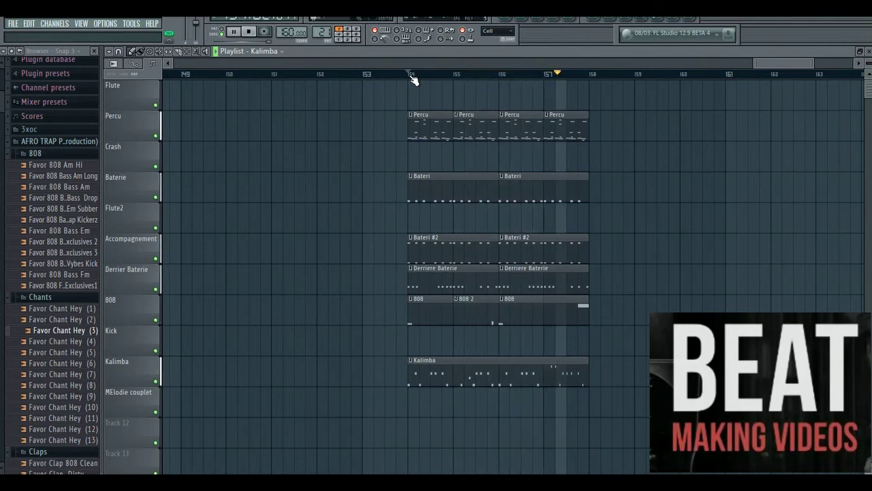
{"action": "key", "text": "space"}
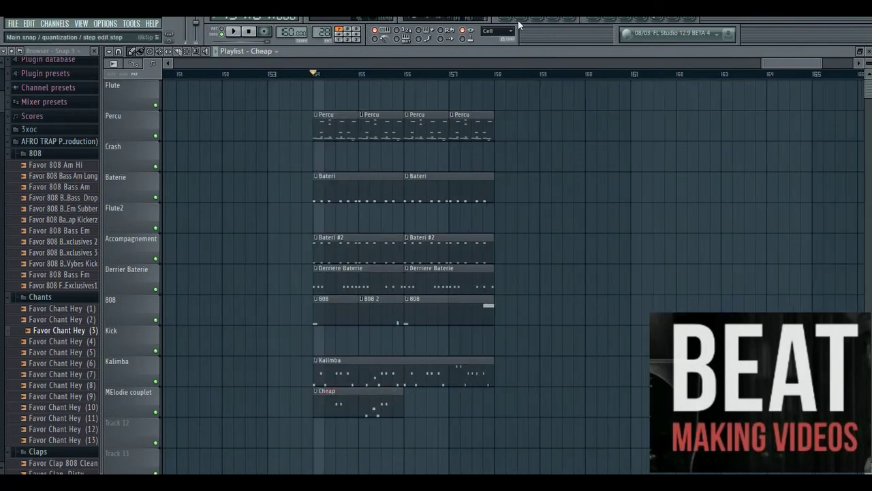
Examine the Cheep Lead preset of the Cheap pattern's Purity #11 channel, and play its notes in the piano roll
{"action": "key", "text": "F6"}
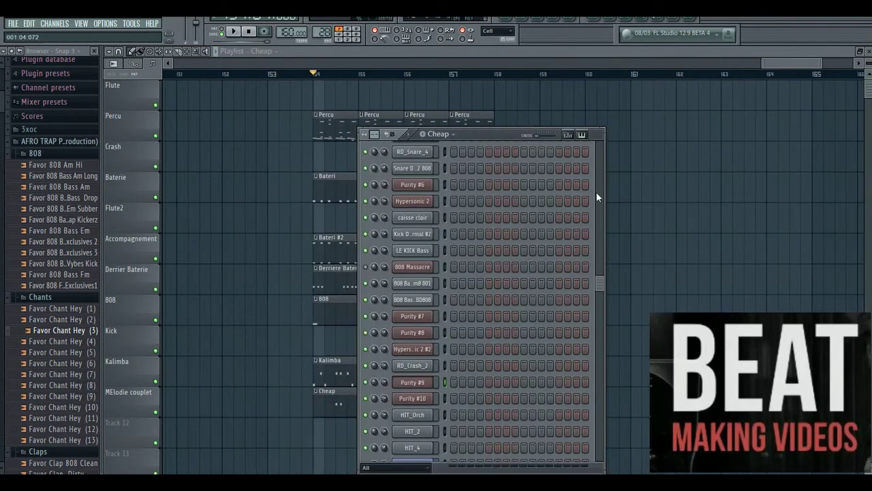
{"action": "scroll", "coordinate": [600, 284], "scroll_direction": "down", "scroll_amount": 7}
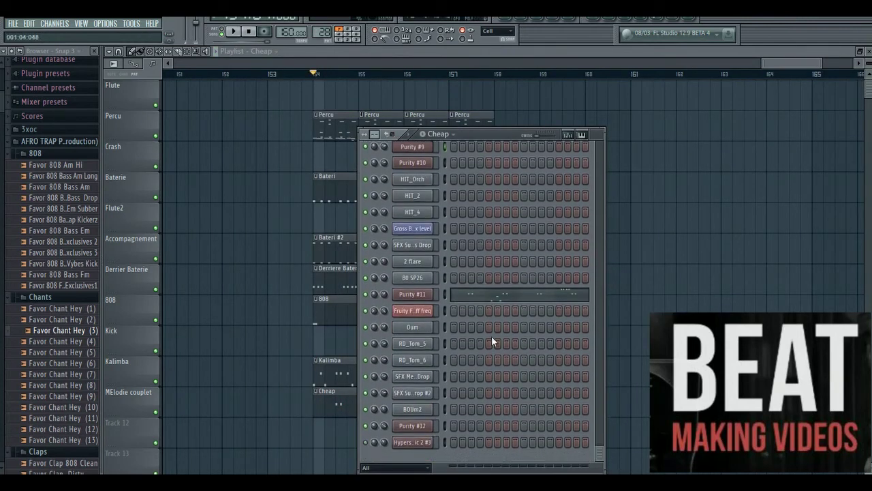
{"action": "left_click", "coordinate": [417, 295]}
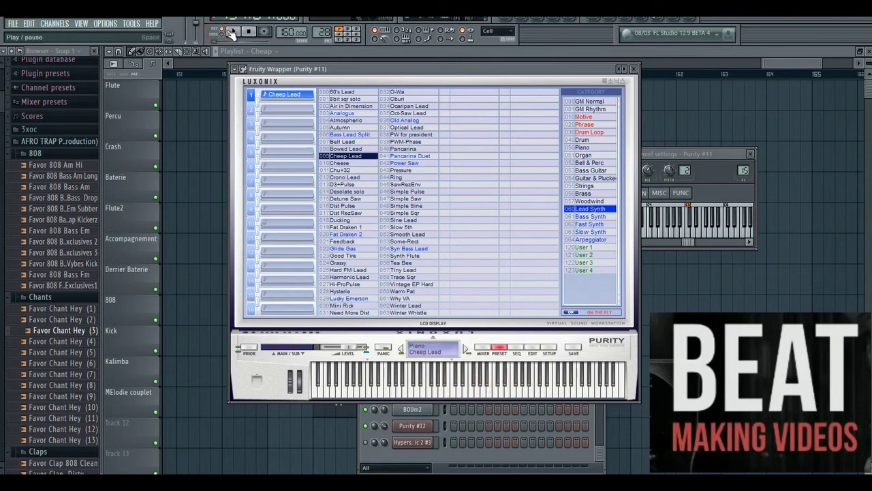
{"action": "left_click", "coordinate": [597, 429]}
{"action": "left_click", "coordinate": [516, 334]}
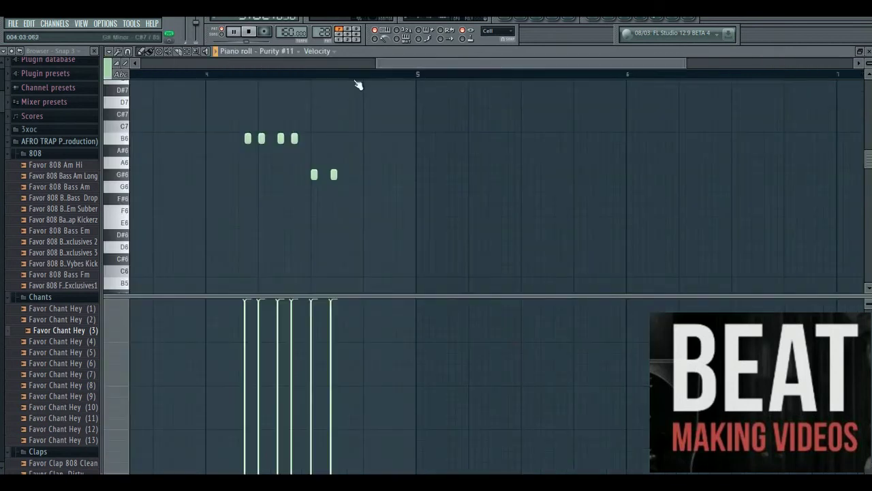
Examine the Cheap pattern's Purity #11 notes in the piano roll from bar 1 through bar 4, with playback
{"action": "left_click", "coordinate": [338, 59]}
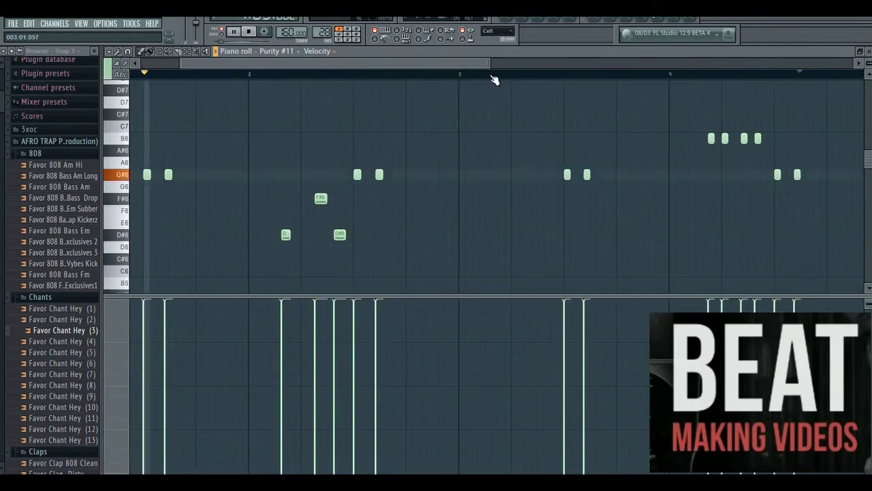
{"action": "left_click_drag", "start_coordinate": [487, 67], "coordinate": [261, 64]}
{"action": "key", "text": "space"}
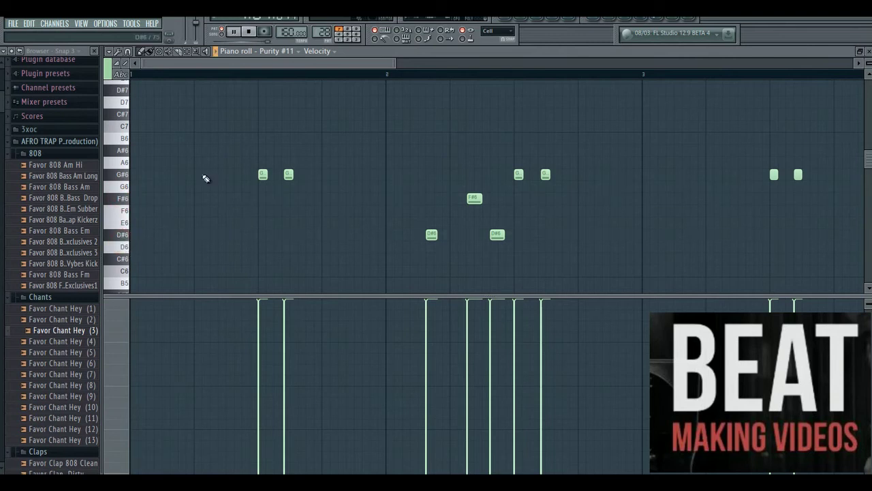
{"action": "left_click_drag", "start_coordinate": [248, 64], "coordinate": [360, 59]}
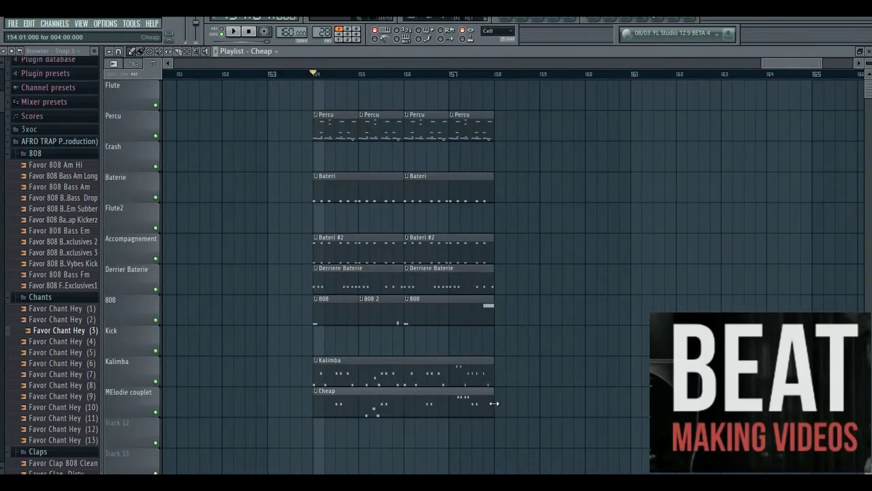
Play the stacked patterns in the playlist from bar 154 through bar 157, then stop playback
{"action": "key", "text": "space"}
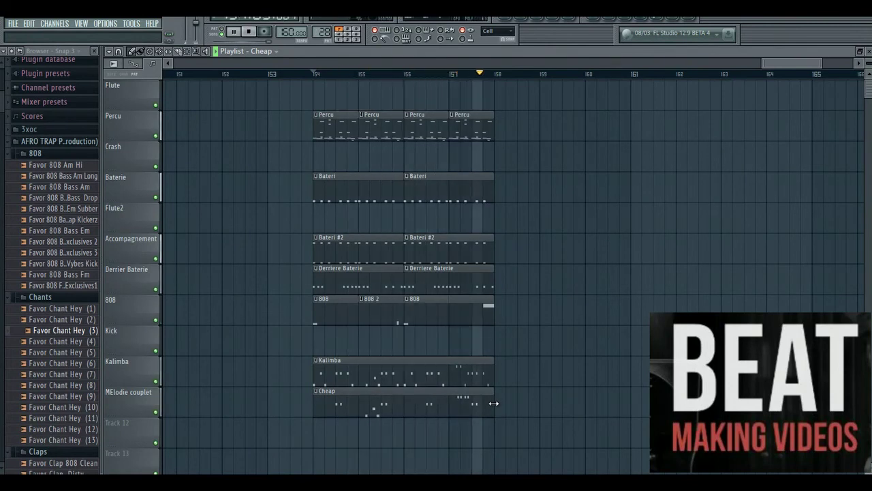
{"action": "key", "text": "space"}
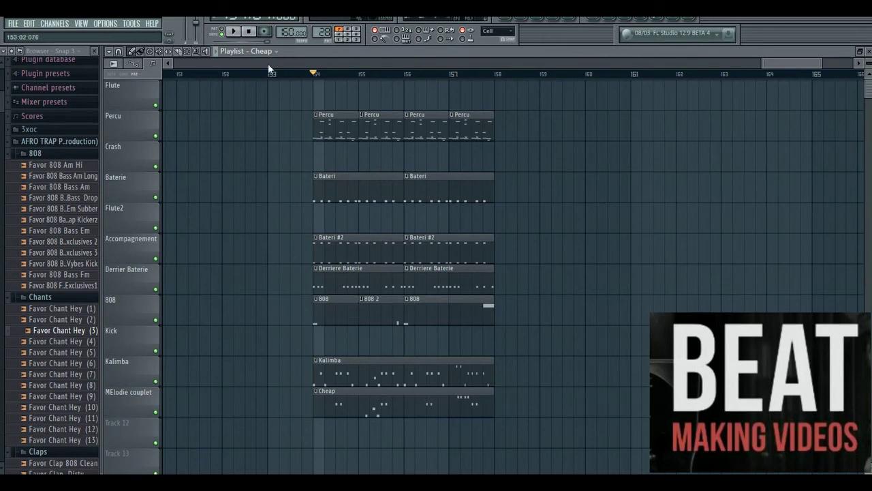
Play the full arrangement from bar 1 and examine how the patterns are laid out across the tracks through bar 37
{"action": "left_click", "coordinate": [447, 62]}
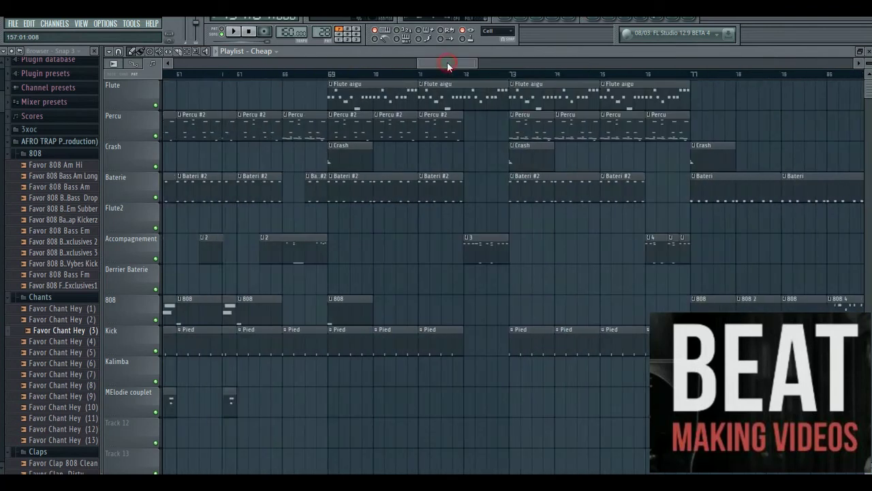
{"action": "left_click_drag", "start_coordinate": [478, 55], "coordinate": [292, 63]}
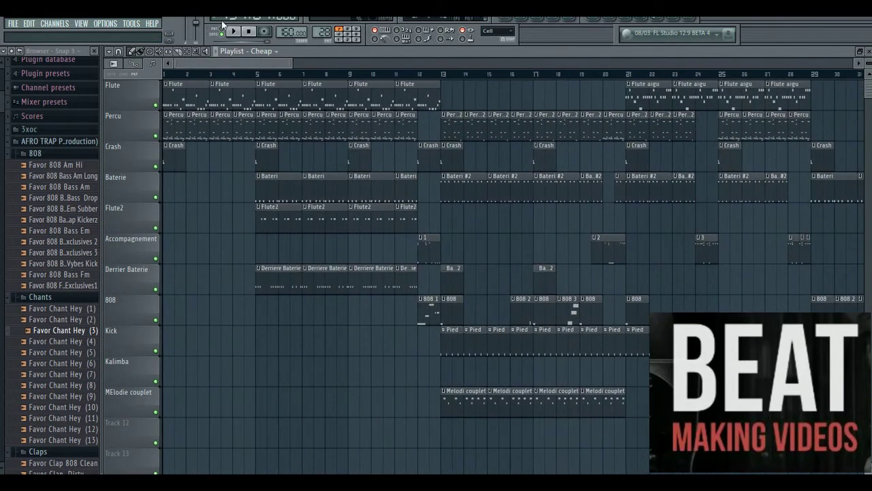
{"action": "left_click", "coordinate": [250, 35]}
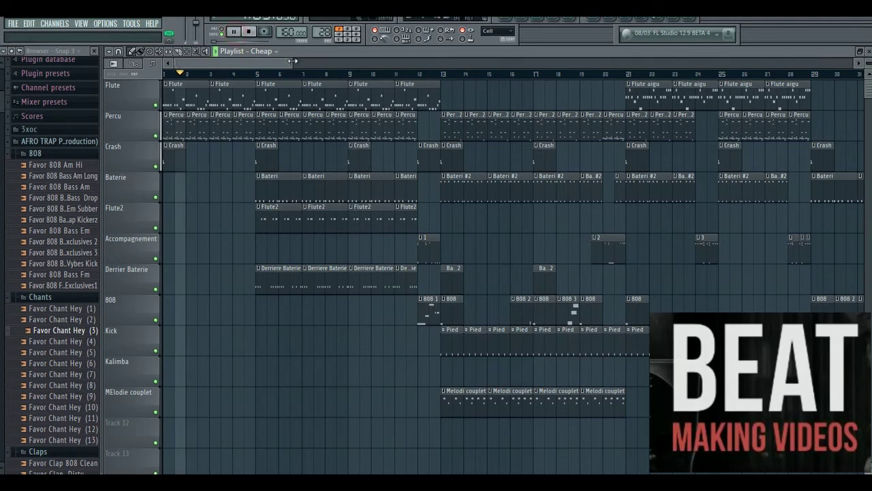
{"action": "left_click_drag", "start_coordinate": [294, 63], "coordinate": [256, 68]}
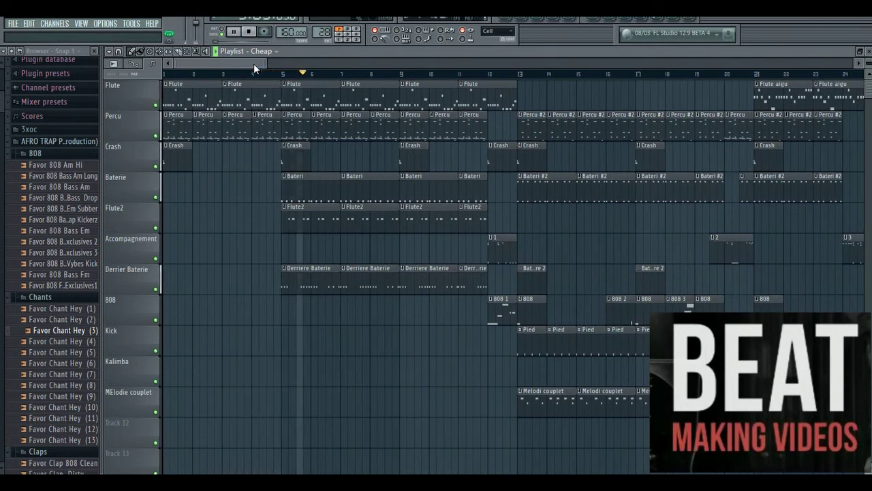
{"action": "mouse_move", "coordinate": [254, 64]}
{"action": "left_mouse_down"}
{"action": "mouse_move", "coordinate": [261, 61]}
{"action": "mouse_move", "coordinate": [219, 66]}
{"action": "mouse_move", "coordinate": [270, 59]}
{"action": "left_mouse_up"}
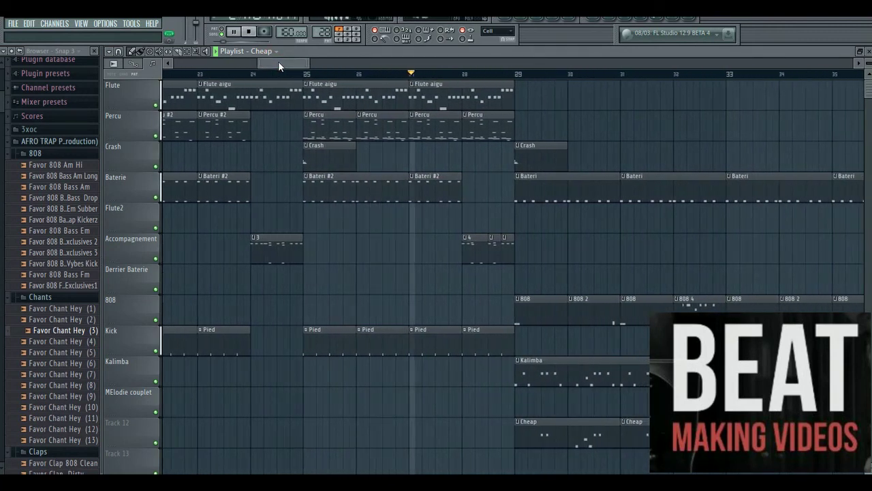
{"action": "left_click", "coordinate": [272, 61]}
{"action": "left_click_drag", "start_coordinate": [273, 60], "coordinate": [302, 59]}
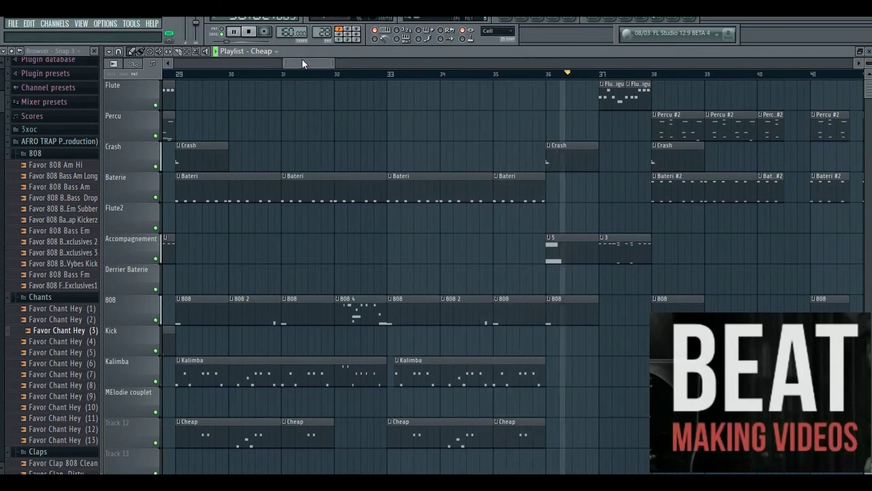
{"action": "left_click_drag", "start_coordinate": [302, 58], "coordinate": [306, 59]}
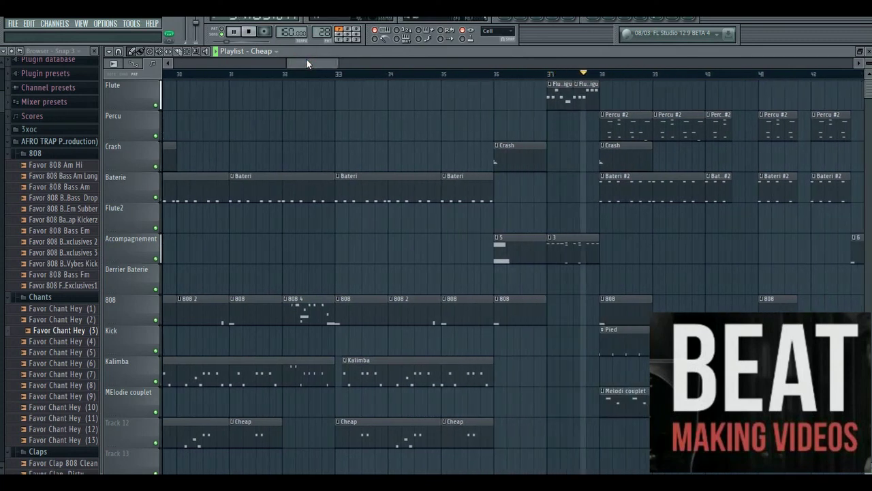
{"action": "key", "text": "space"}
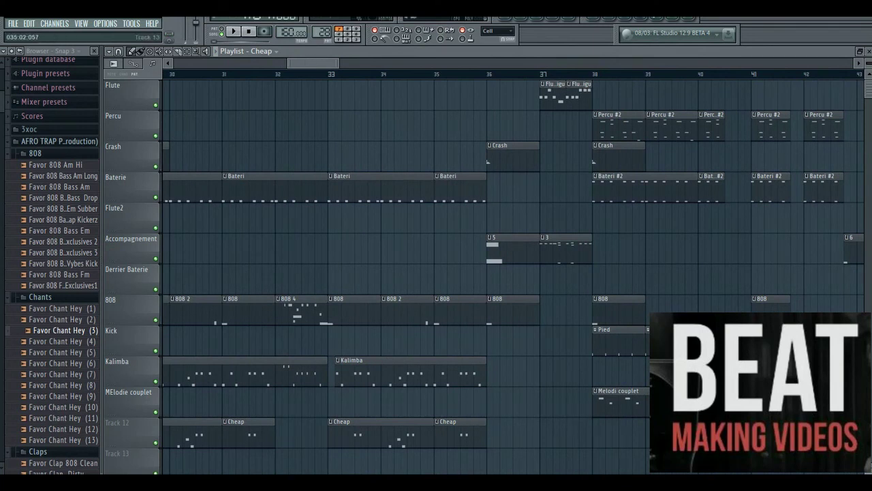
{"action": "left_click_drag", "start_coordinate": [314, 60], "coordinate": [522, 62]}
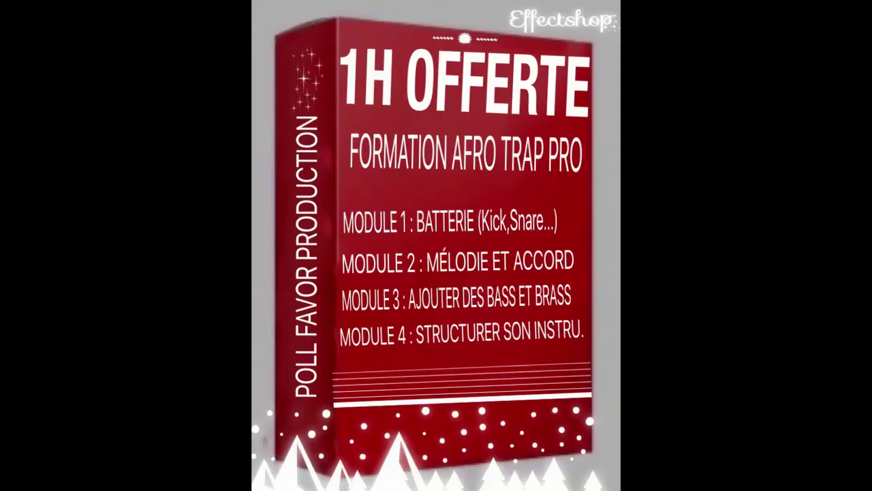